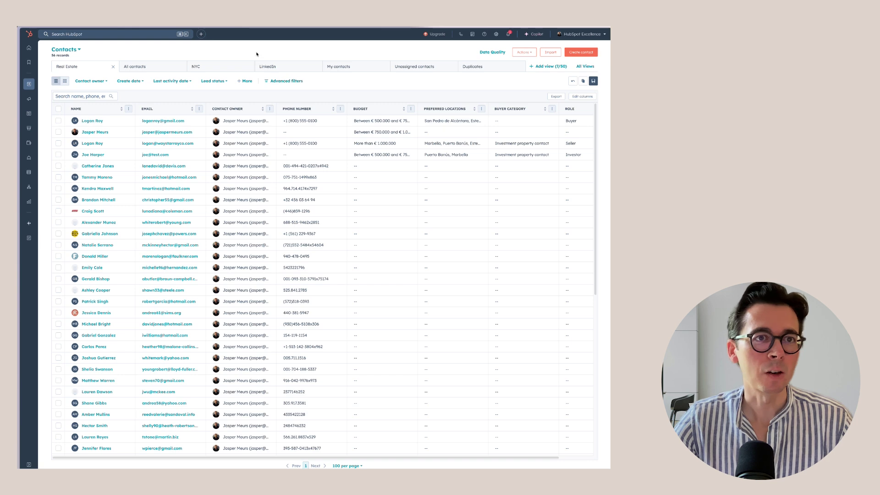
Go to the Companies records and open the Target Accounts overview.
mouse_move(28, 84)
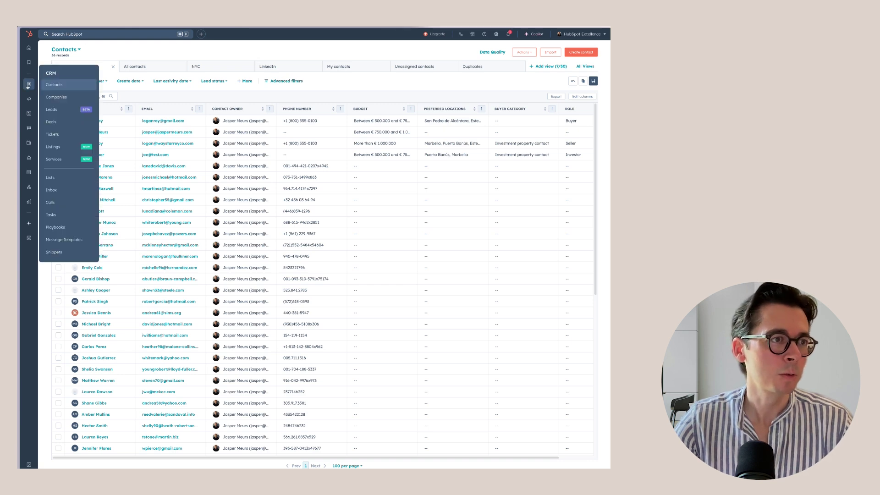
click(56, 97)
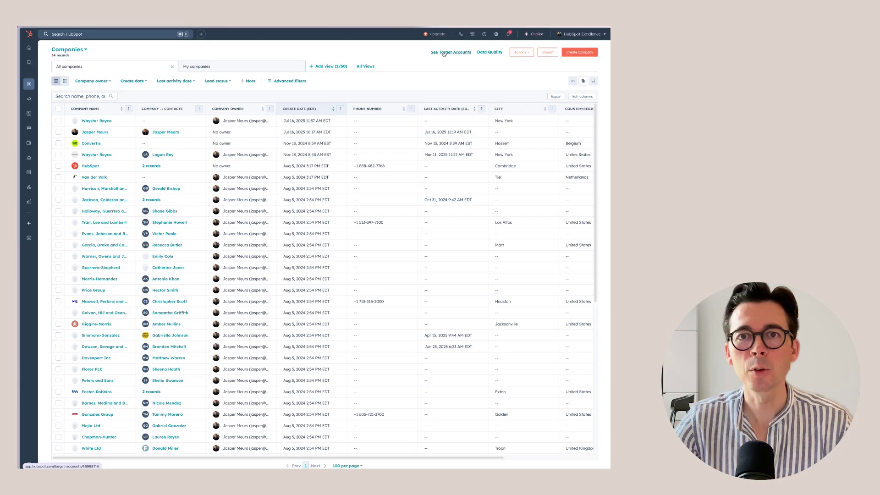
click(444, 53)
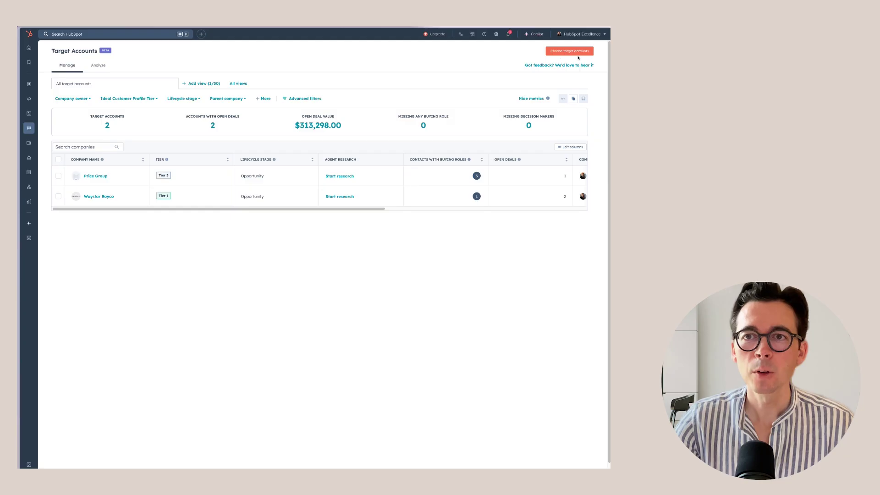
Start choosing target accounts and check the market options for net-new companies.
click(570, 53)
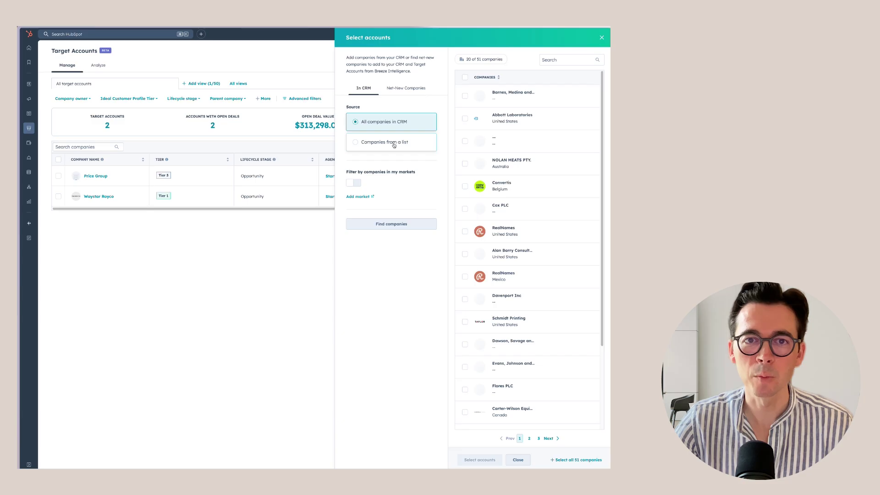
click(405, 88)
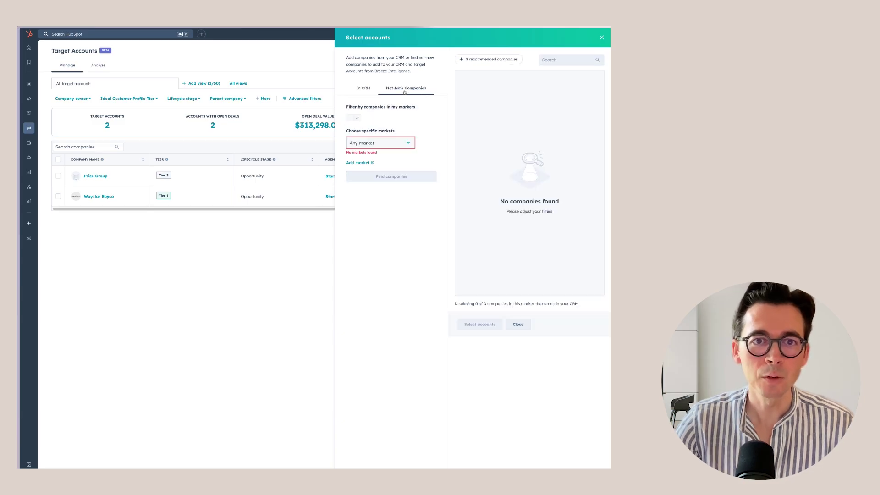
click(401, 144)
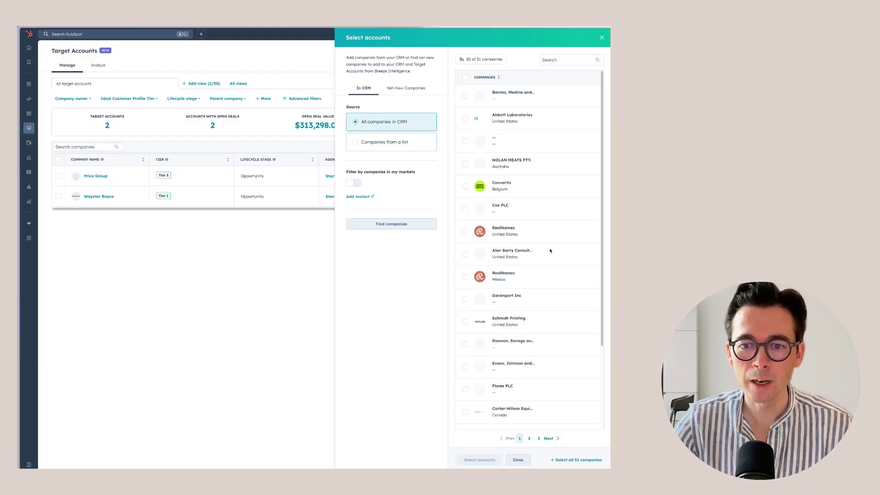
Assign the CRM companies RealNames (Mexico) and Daniel H. Wagner (United States) as target accounts and close the selection.
click(465, 277)
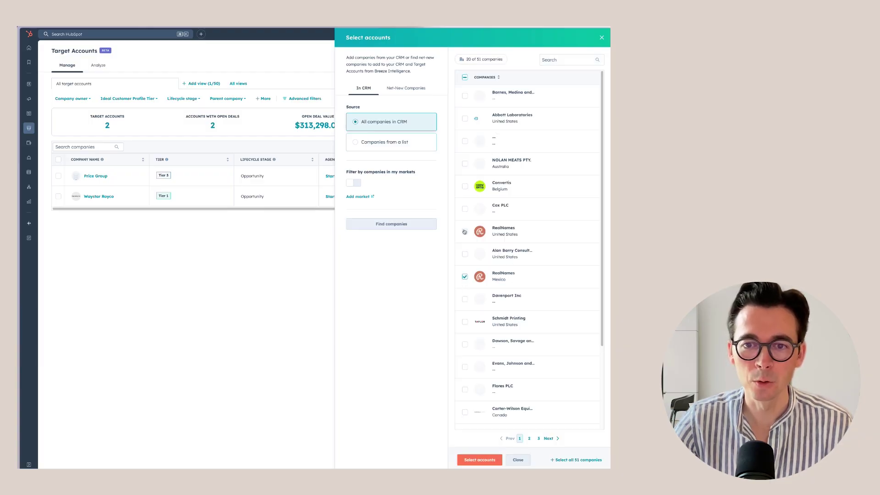
scroll(466, 236, down, 3)
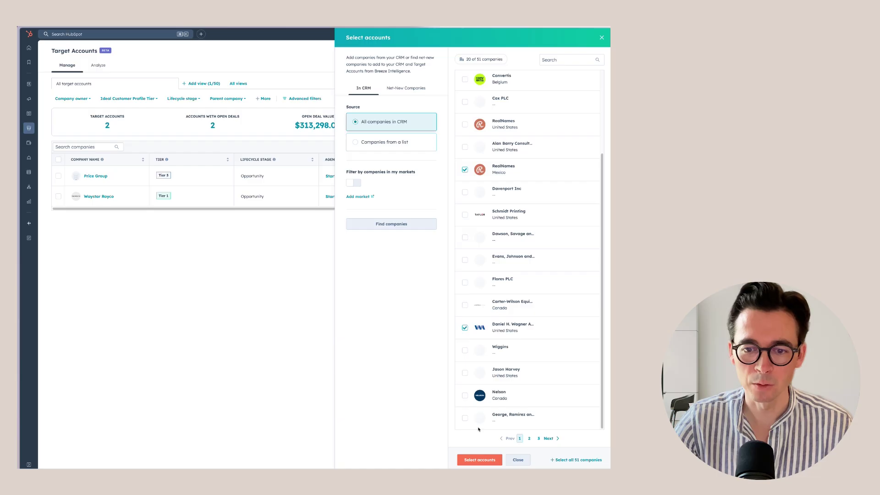
click(482, 464)
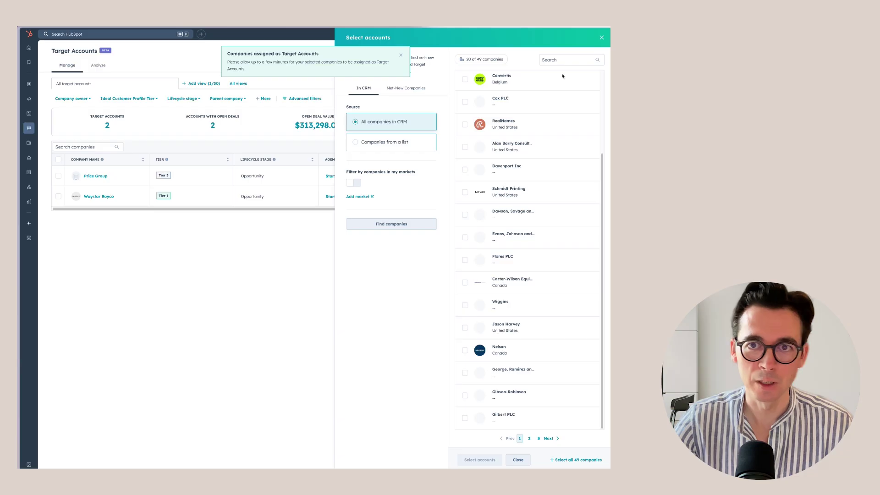
click(277, 325)
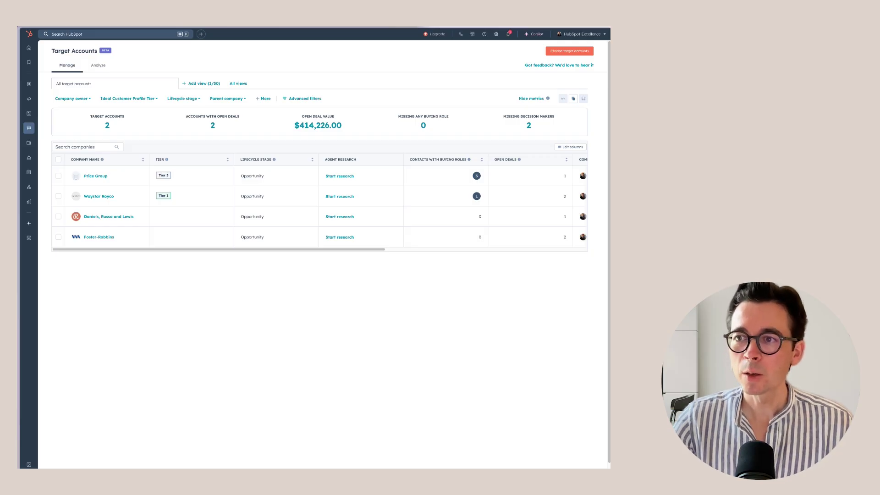
Open the Waystar Royco company record, add Target Account below Company Domain Name on your own About this company card, and check its value options.
mouse_move(29, 84)
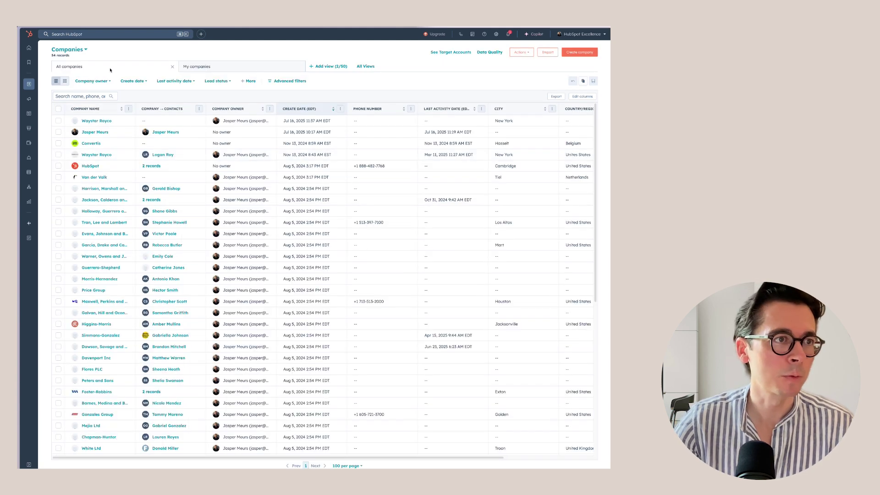
click(97, 121)
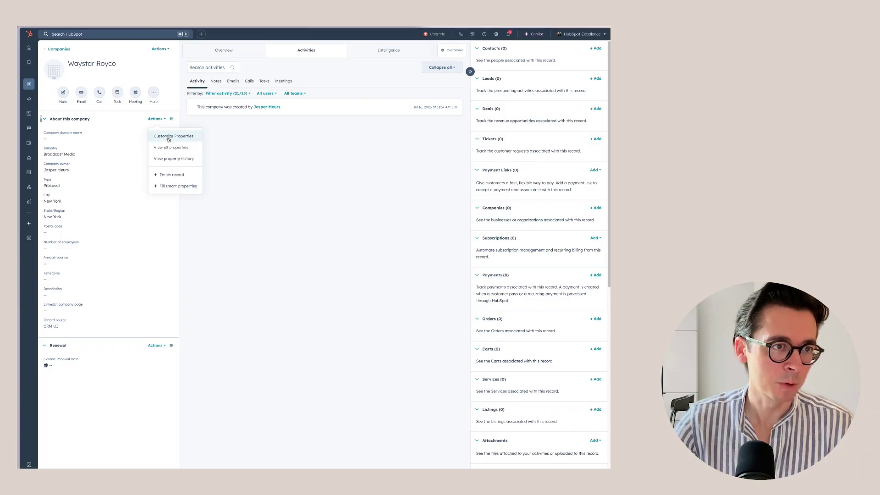
click(169, 138)
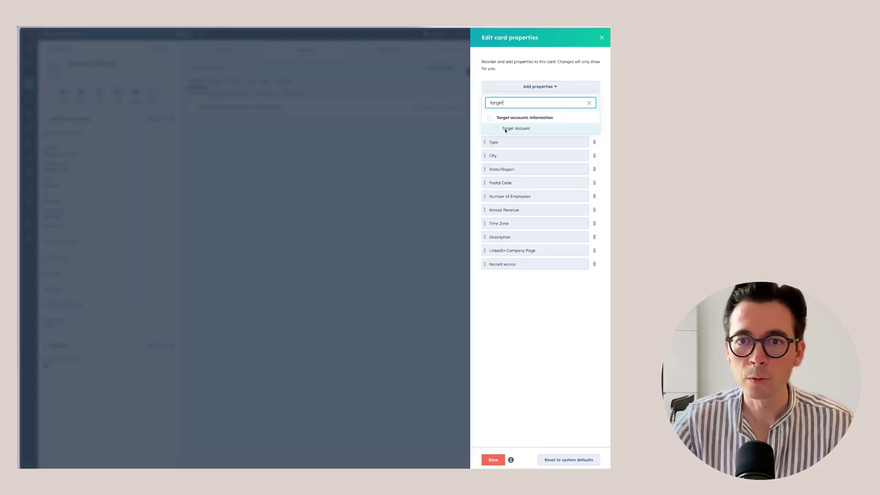
click(505, 130)
click(561, 319)
drag(485, 278, 485, 115)
click(493, 460)
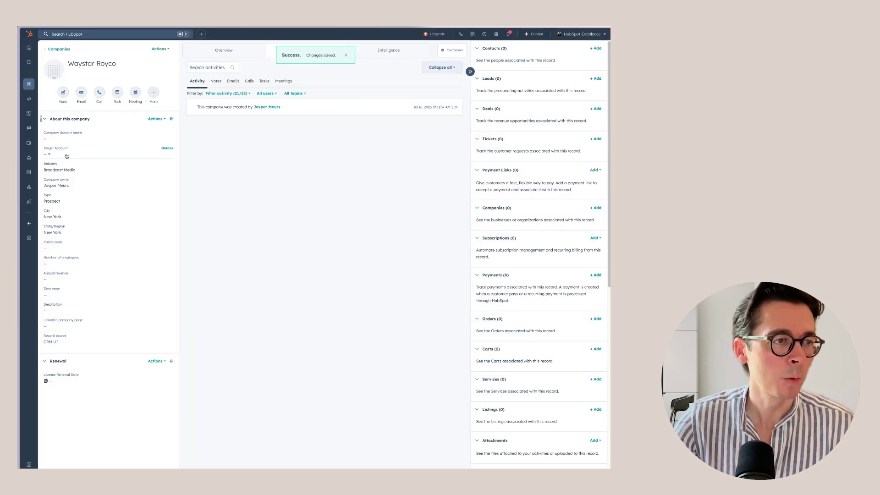
click(68, 156)
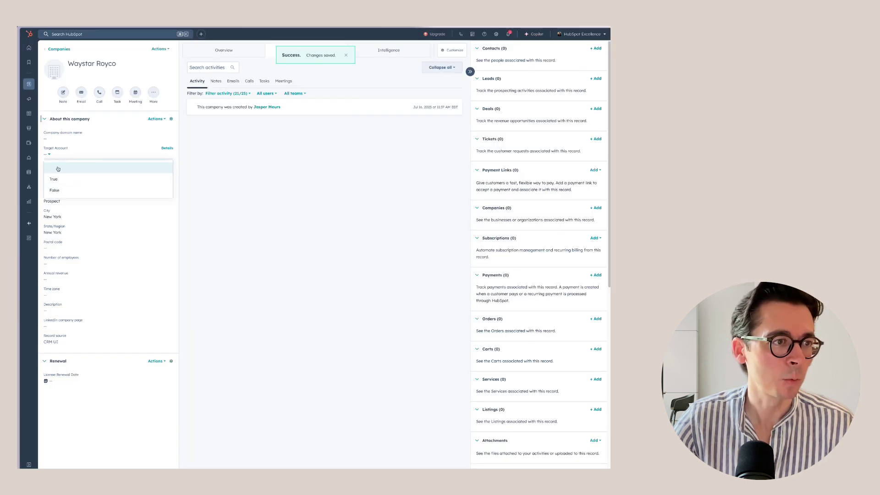
click(185, 190)
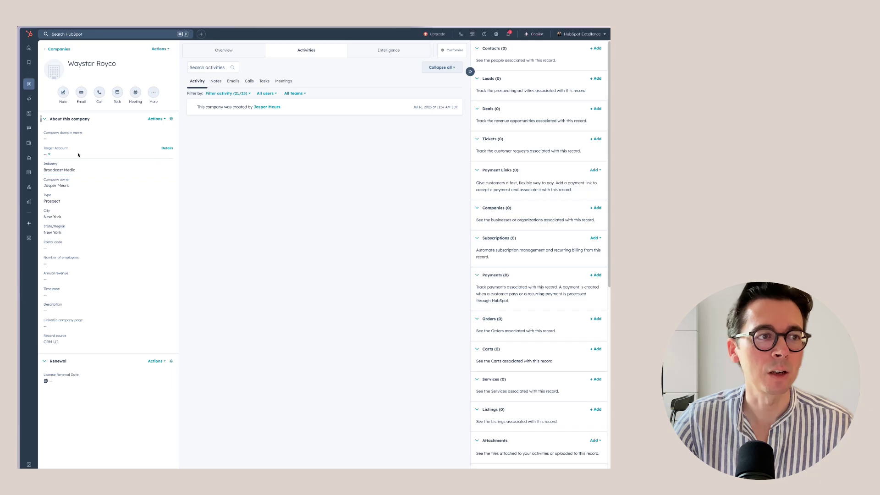
Add the Target Account property to the default About this company card, directly below Company Domain Name, and save the card.
click(171, 120)
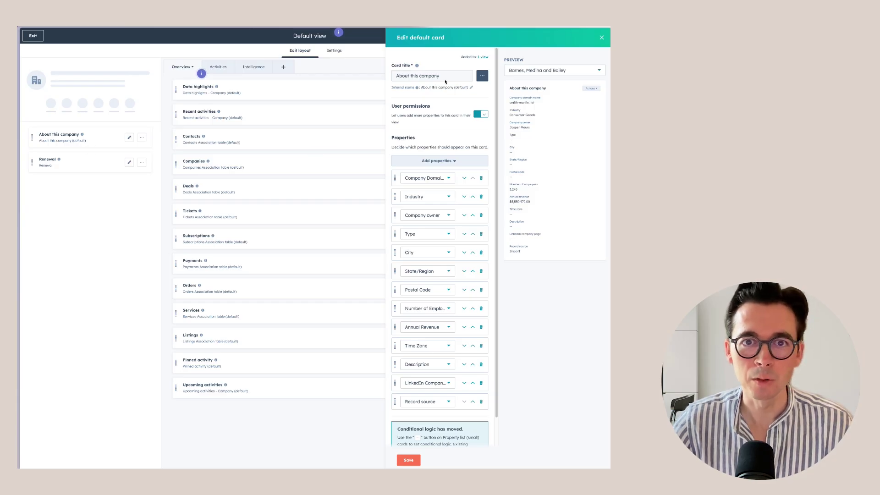
click(445, 162)
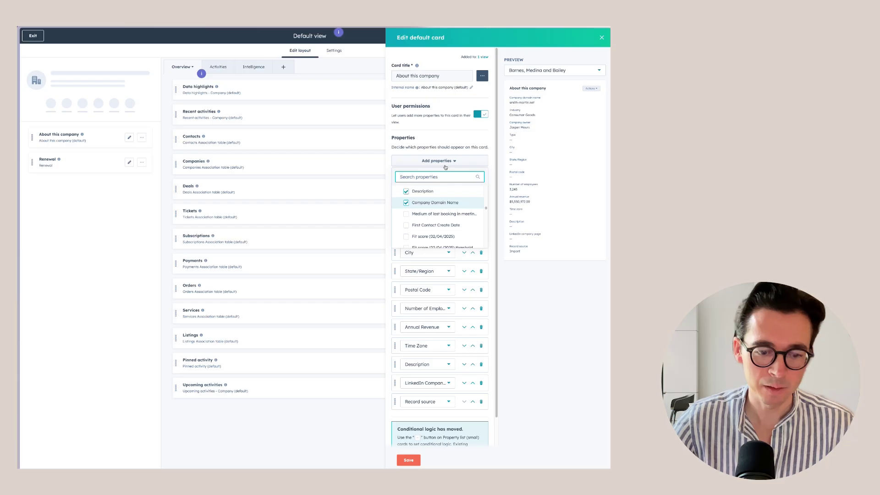
text(targ)
click(426, 203)
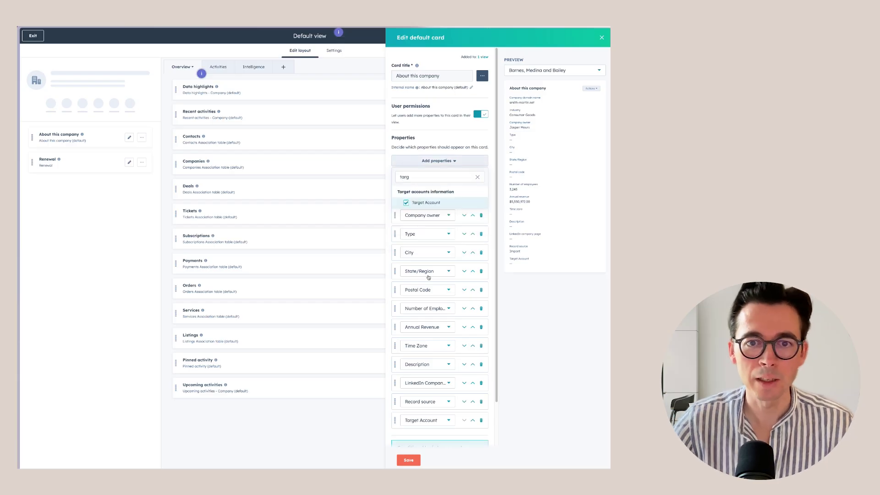
scroll(487, 147, down, 1)
drag(394, 370, 395, 147)
click(409, 461)
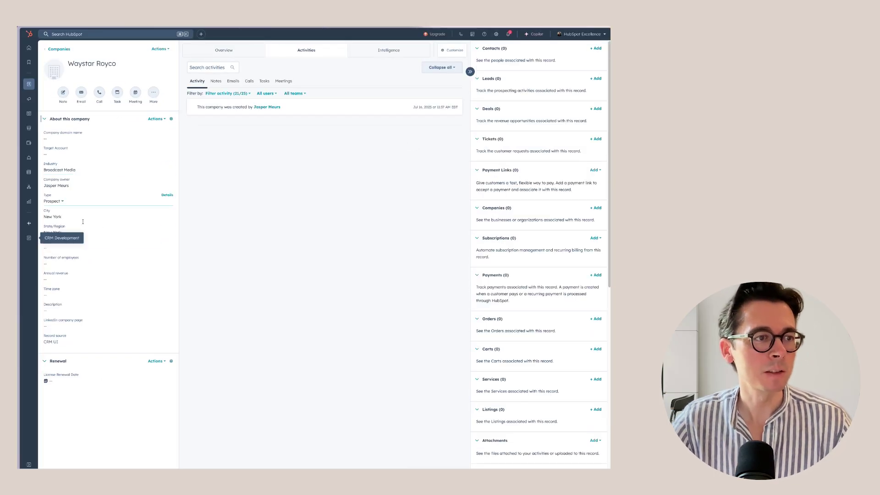
Reset the personal property customization of the About this company card to the system defaults.
click(156, 120)
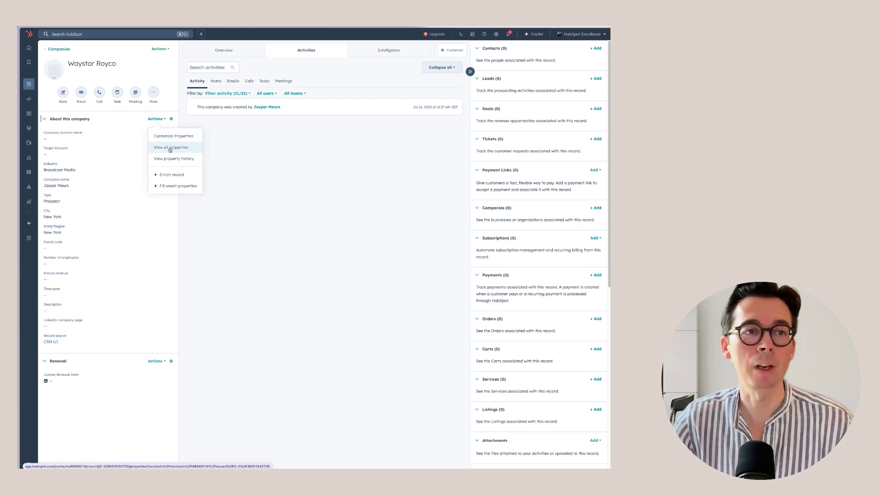
click(173, 136)
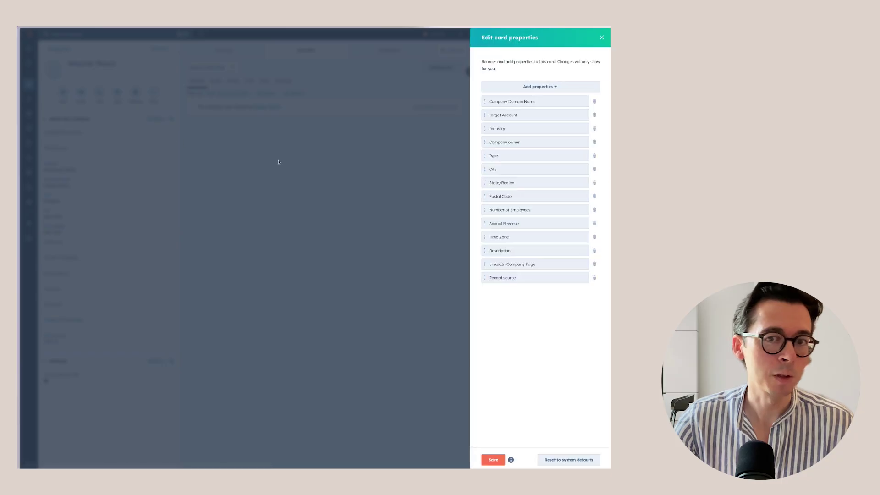
click(564, 460)
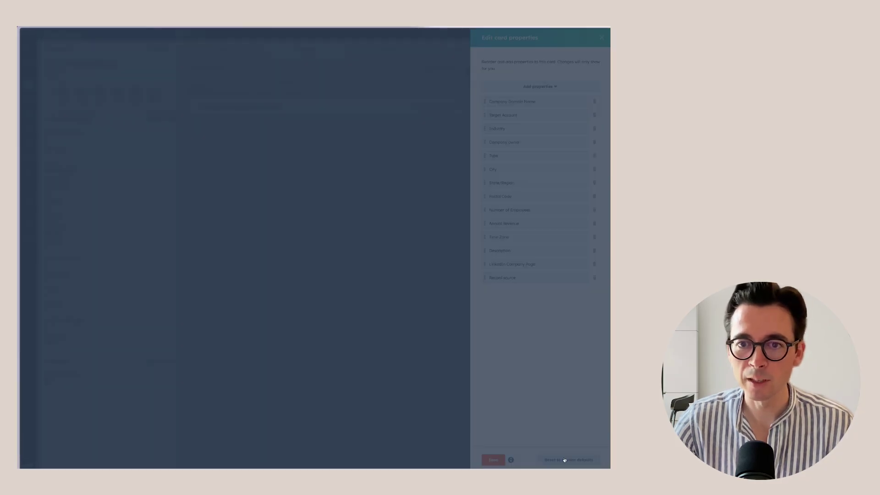
click(297, 143)
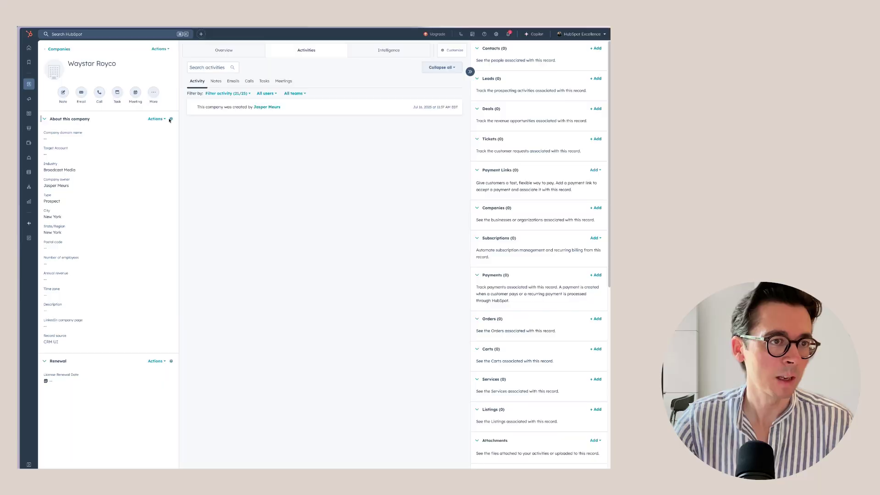
Add Ideal Customer Profile Tier below Target Account on the default About this company card, save it, and check the property's options on the record.
click(170, 119)
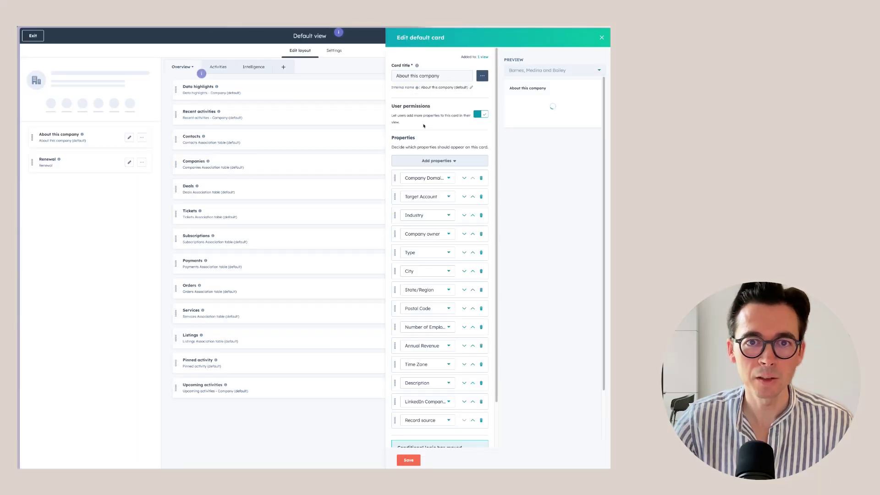
click(444, 162)
text(ICP)
key(BackSpace)
key(BackSpace)
key(BackSpace)
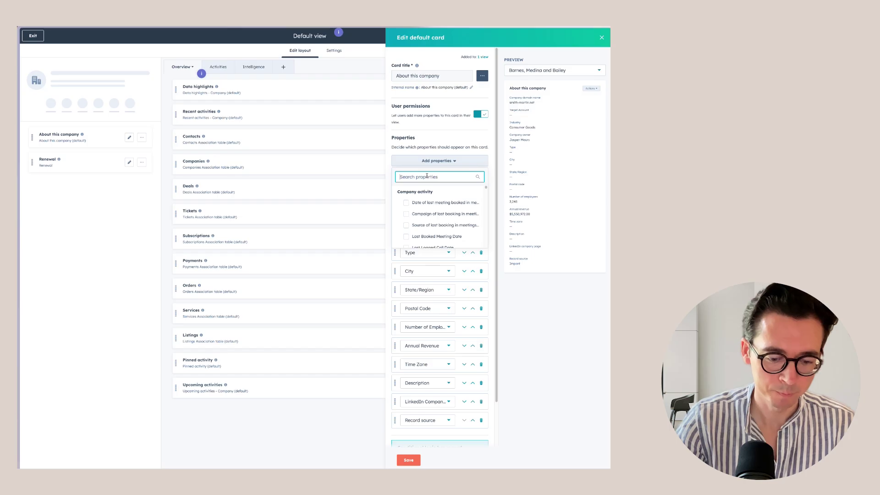
text(profi)
click(436, 203)
click(427, 148)
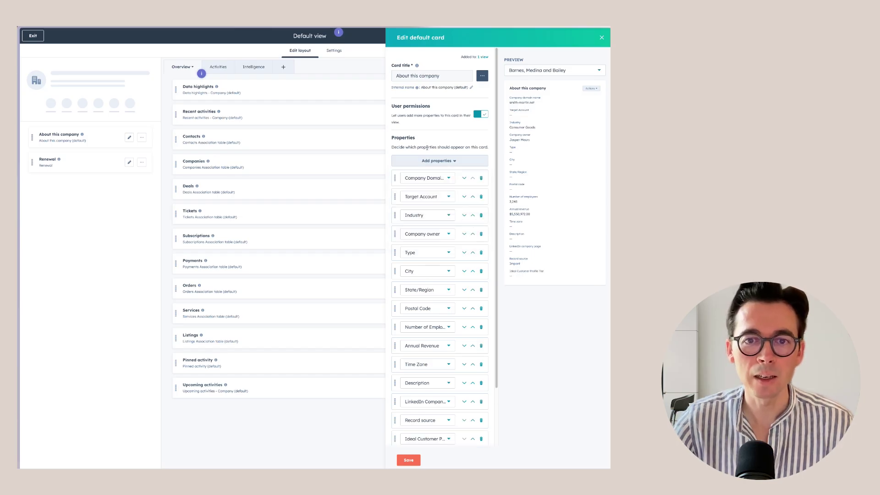
drag(396, 444, 397, 219)
click(415, 460)
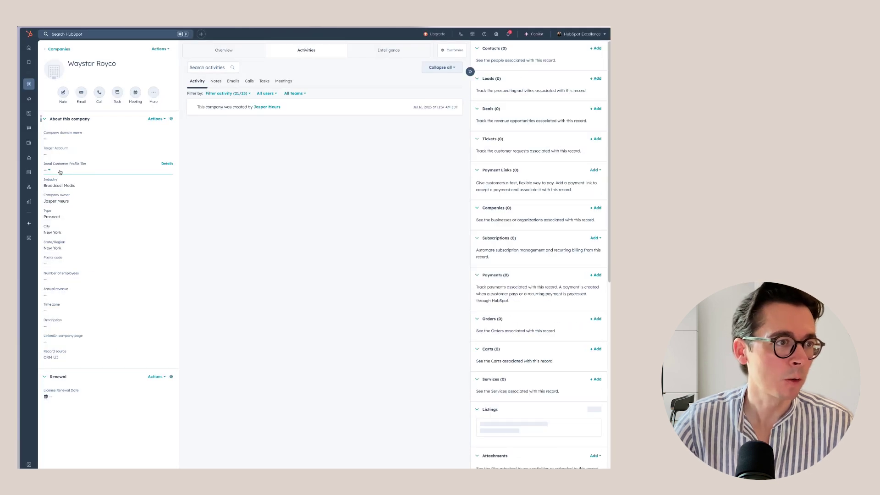
click(48, 170)
click(220, 193)
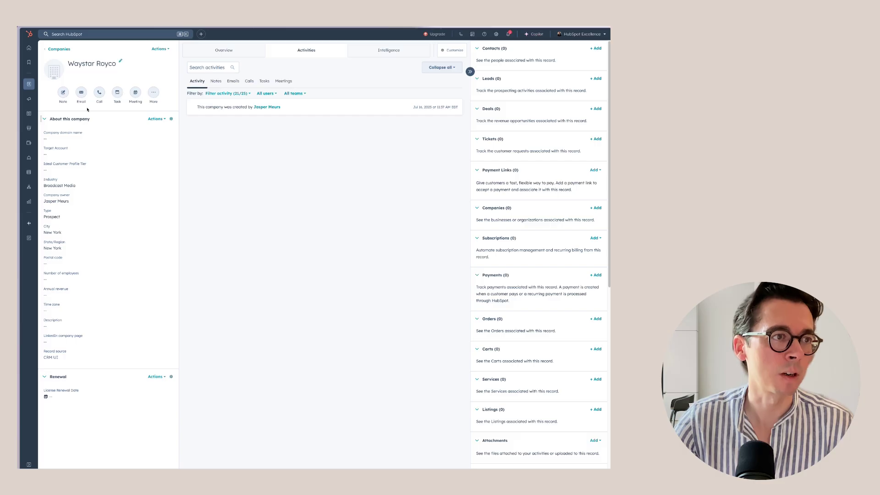
Return to the Target Accounts overview and open the Waystar Royco account from it.
key(alt+Left)
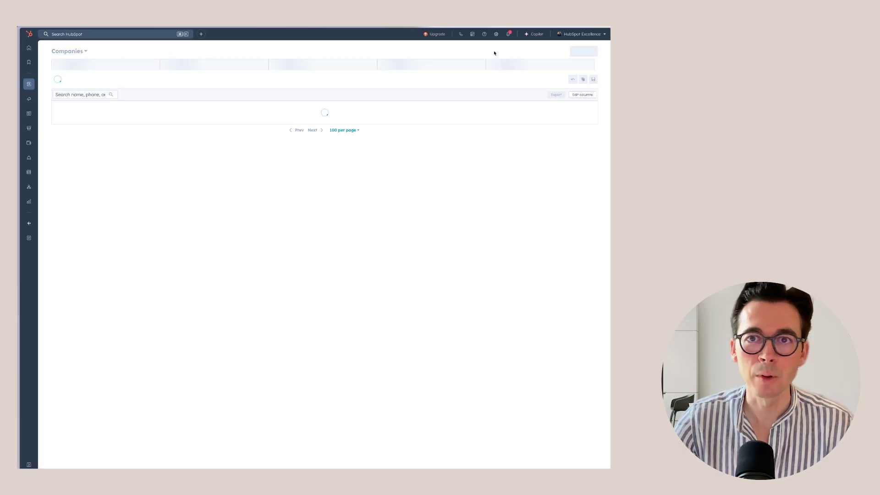
click(456, 53)
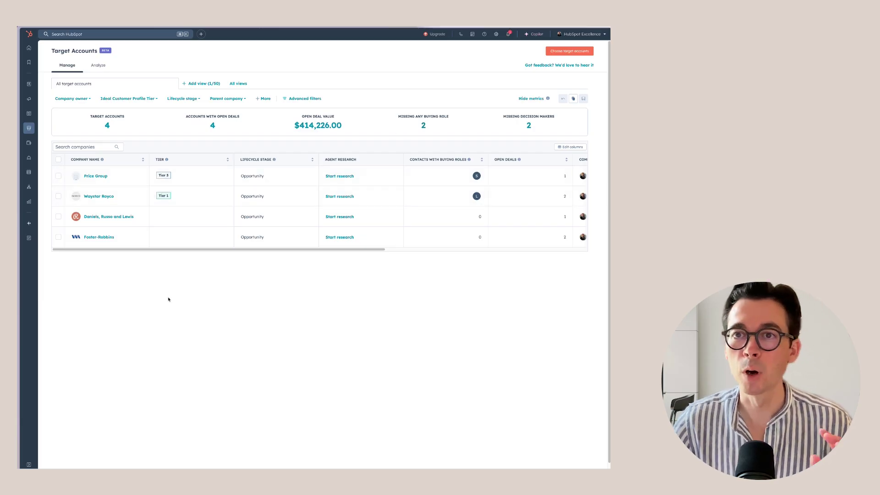
click(106, 197)
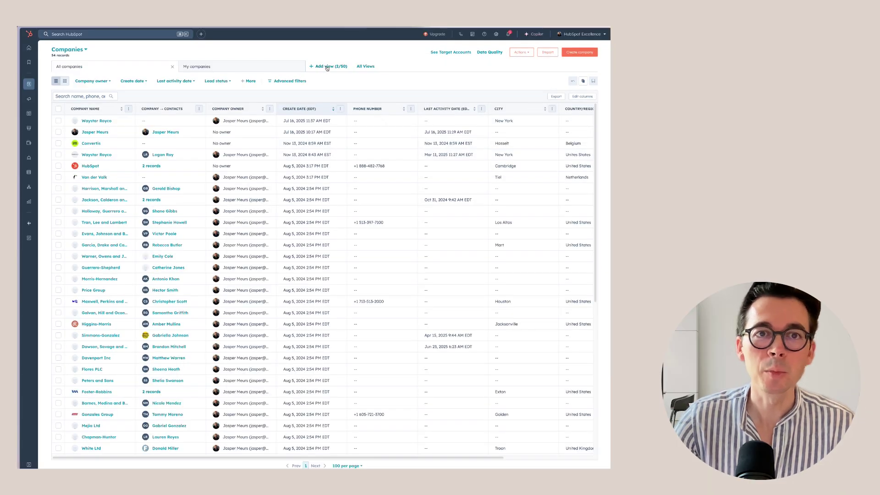
Create a saved companies view named "Target Accounts" that is shared with everyone.
click(327, 67)
click(188, 198)
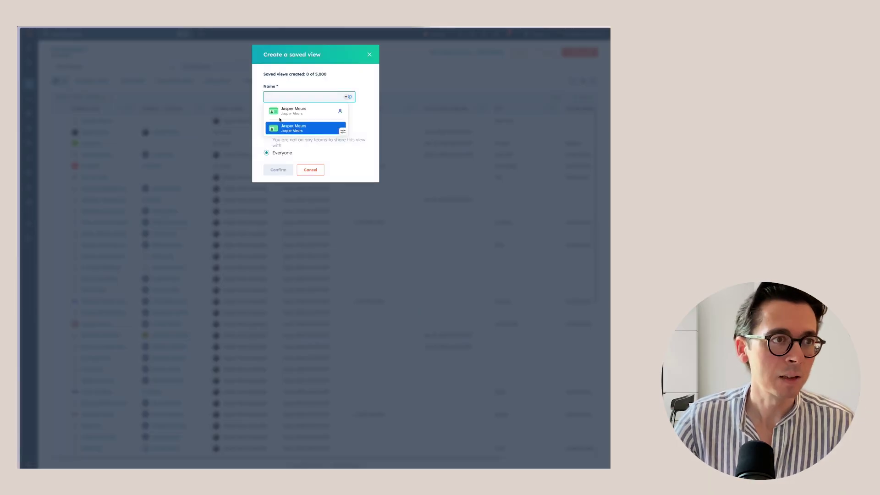
text(Tr)
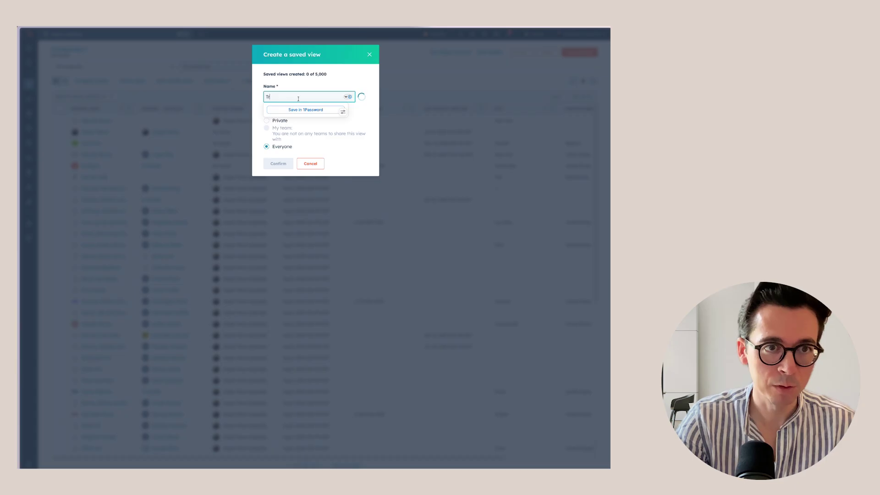
text(rget Accounts)
key(Return)
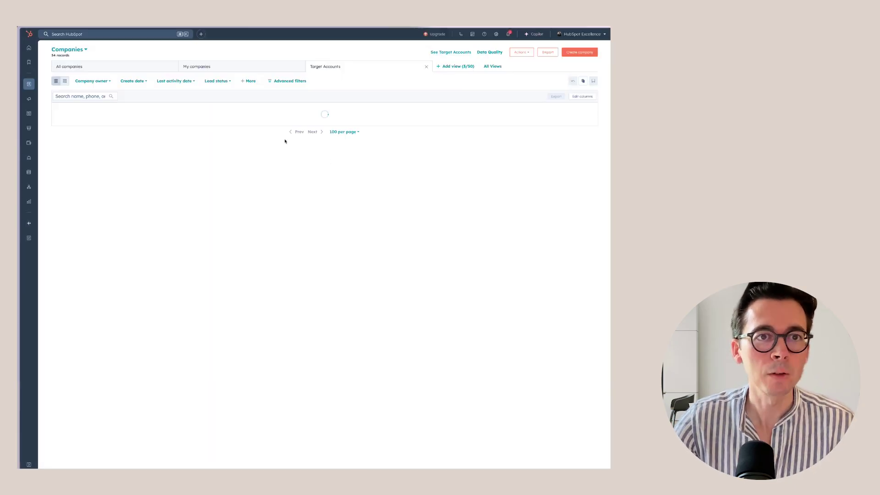
Filter the Target Accounts view to companies whose Target Account is equal to True, and save the view.
click(287, 83)
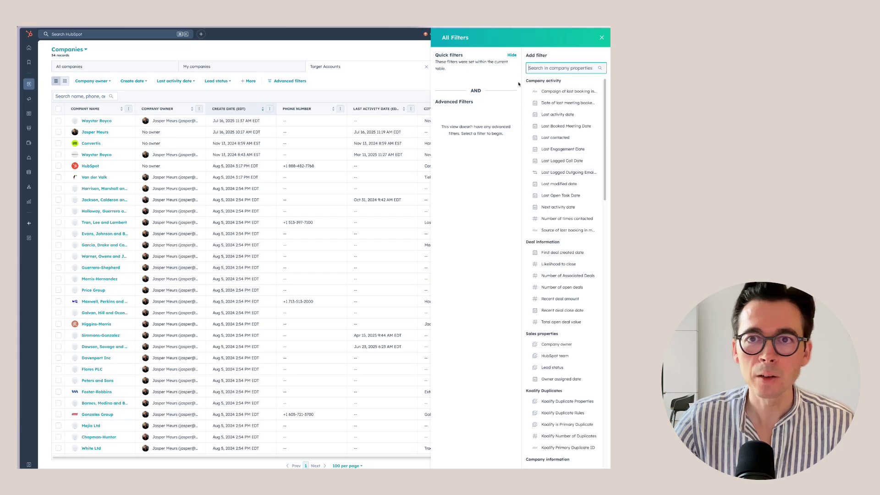
text(target)
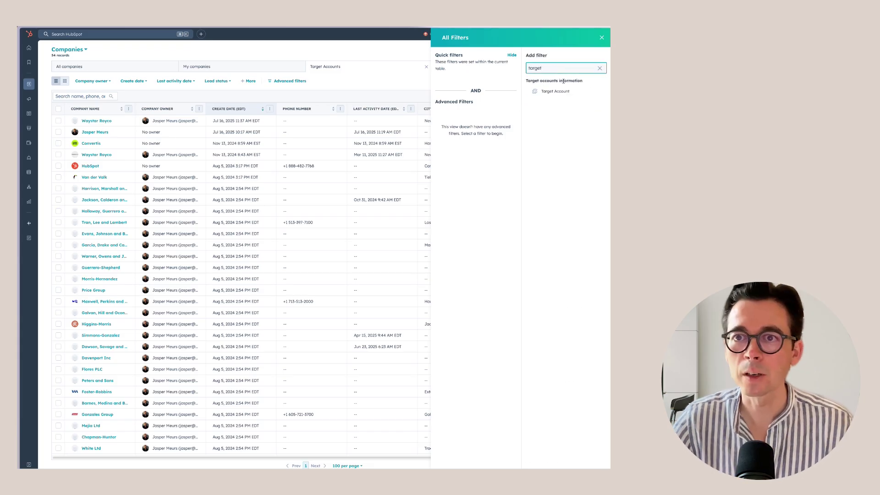
click(557, 91)
click(542, 92)
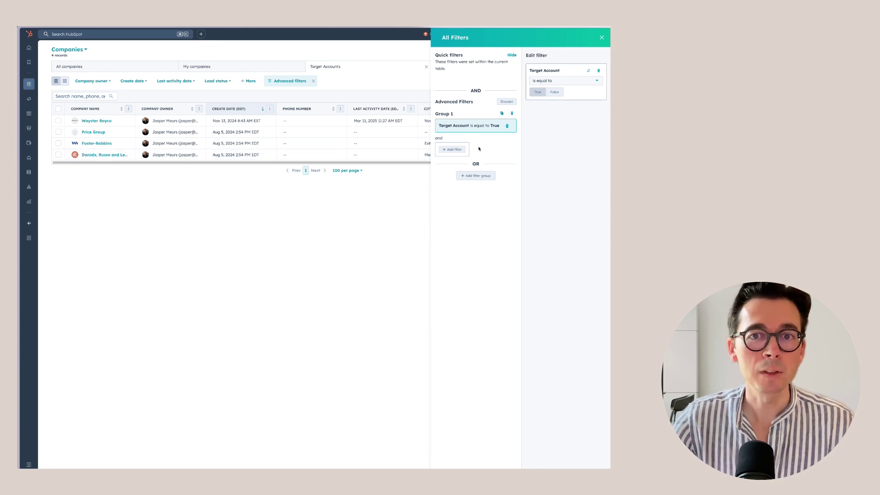
click(602, 38)
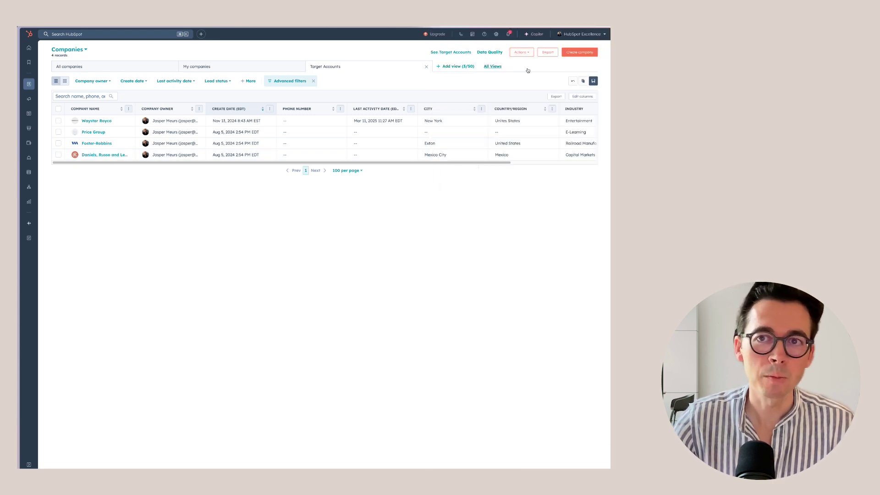
click(593, 81)
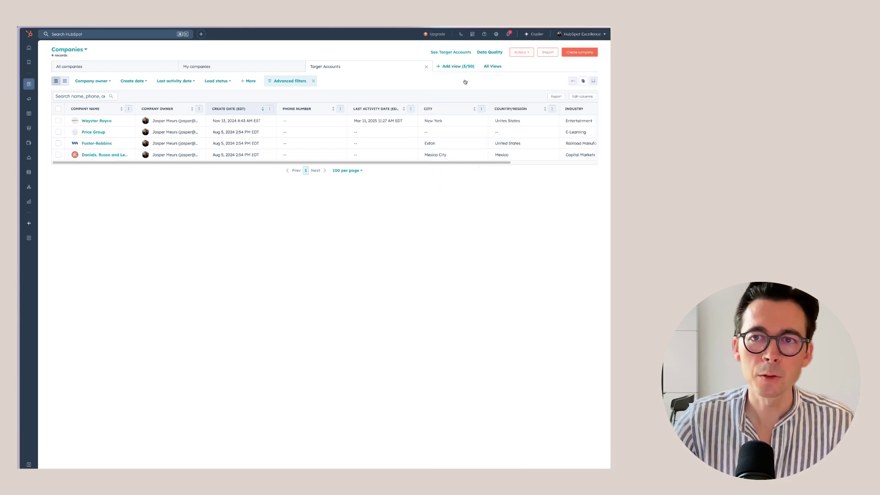
Add Ideal Customer Profile Tier as a quick filter to the Target Accounts view and save the view.
click(248, 81)
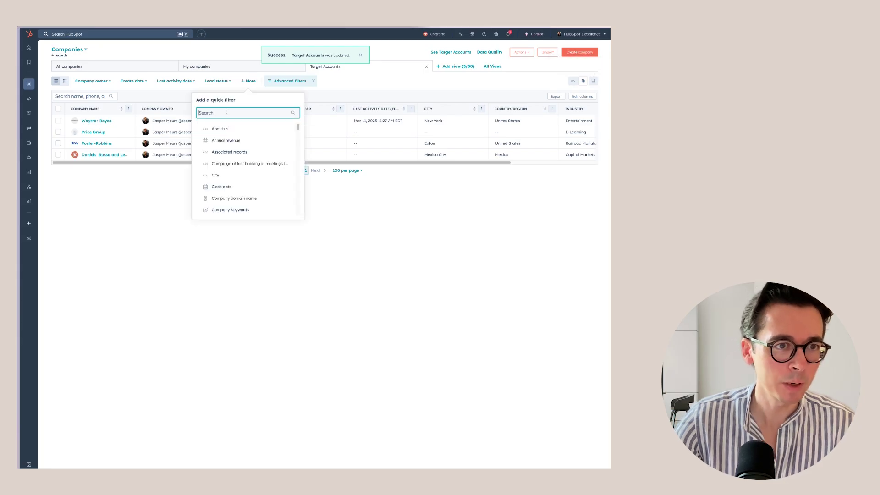
text(profi)
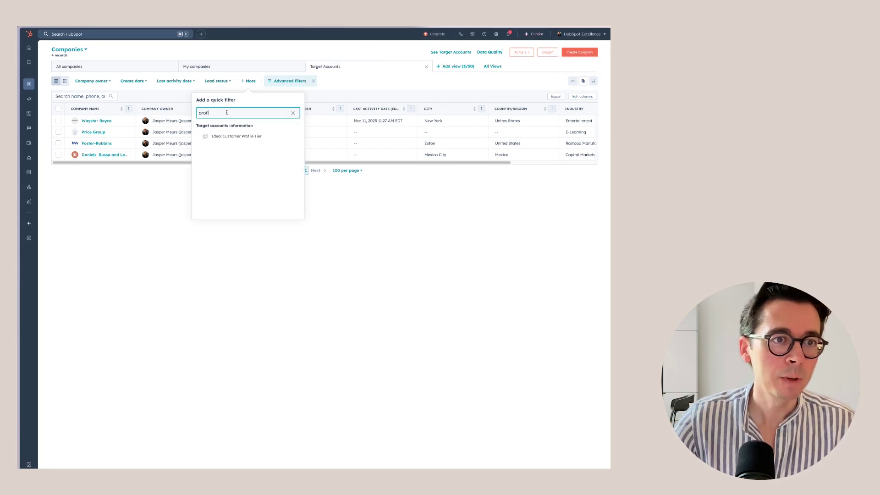
click(233, 137)
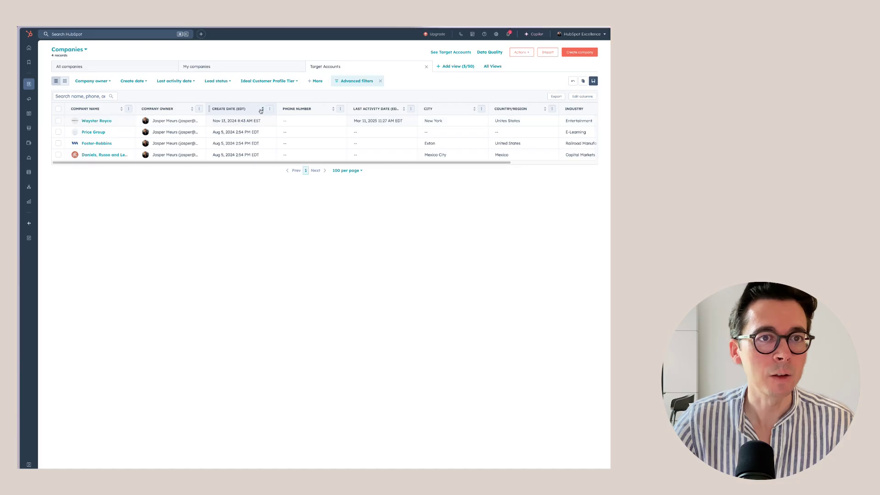
click(593, 81)
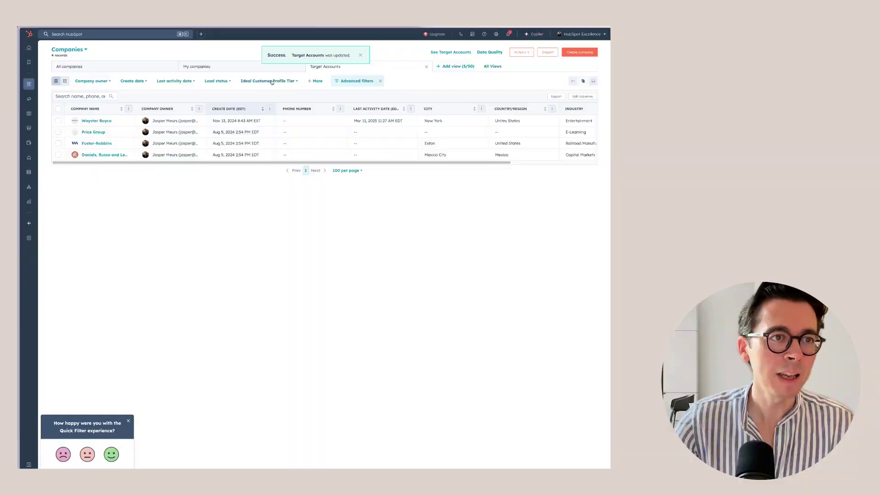
Narrow the Target Accounts view with the quick filters to Tier 1 companies belonging to the named company owner.
click(272, 81)
click(246, 100)
click(324, 228)
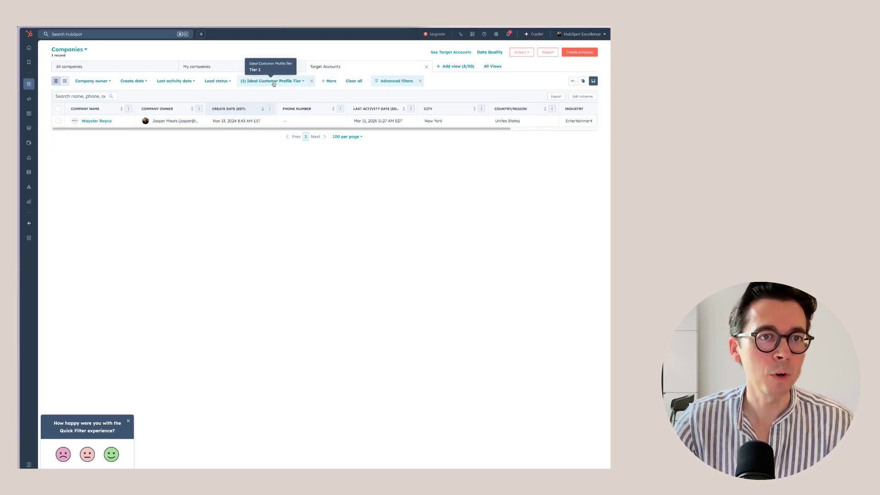
click(92, 81)
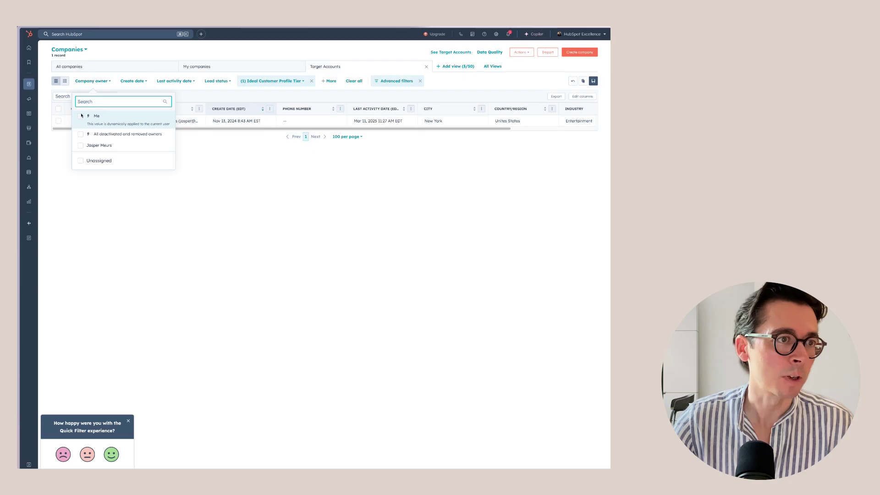
click(119, 148)
click(234, 224)
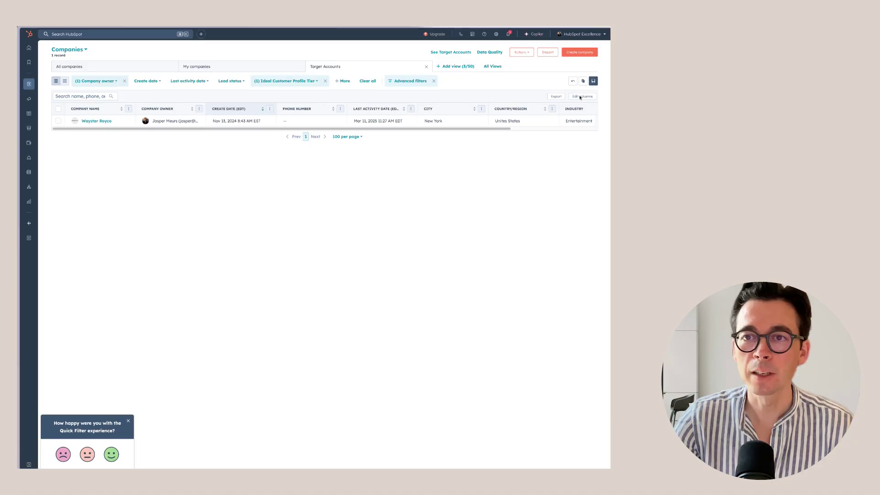
Add the Ideal Customer Profile Tier column to the view, move it up near Company owner, apply it, and save the view.
click(582, 97)
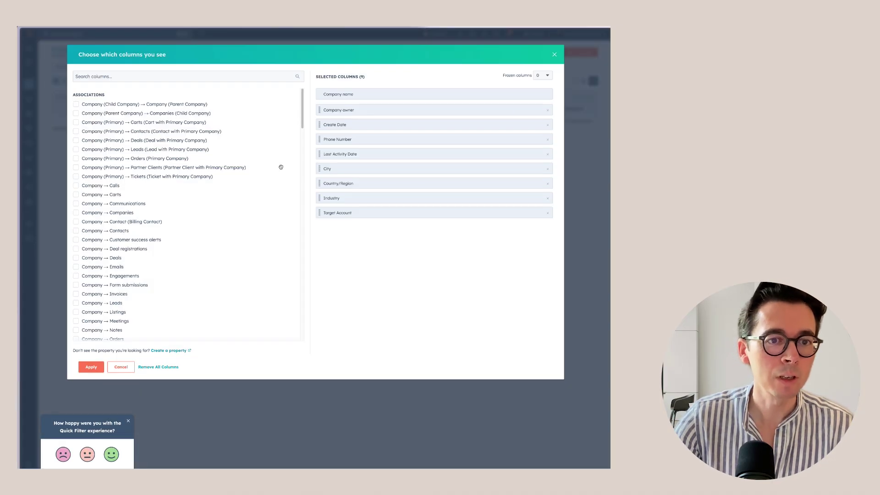
click(169, 79)
text(progile)
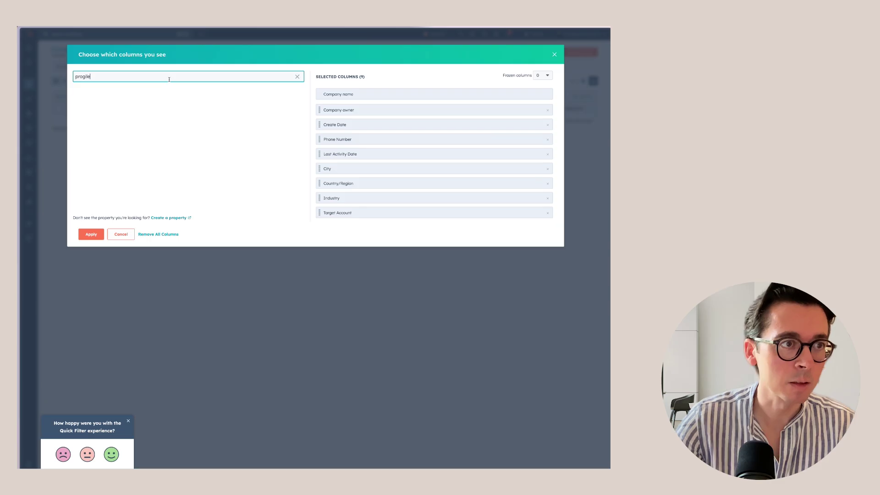
key(BackSpace)
key(BackSpace)
key(BackSpace)
text(file)
click(76, 104)
drag(379, 230, 344, 124)
click(96, 250)
click(594, 80)
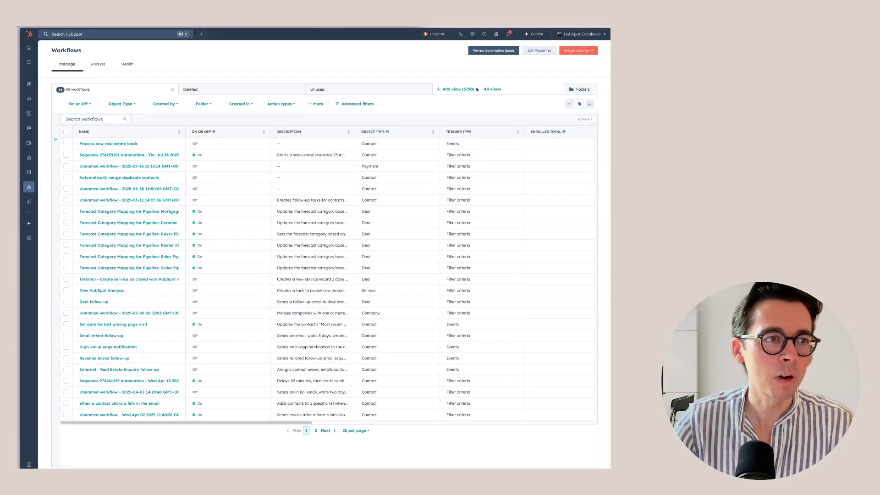
Create a new workflow from scratch and name it "Mark Target Account after ICP has been selected".
click(579, 50)
click(571, 68)
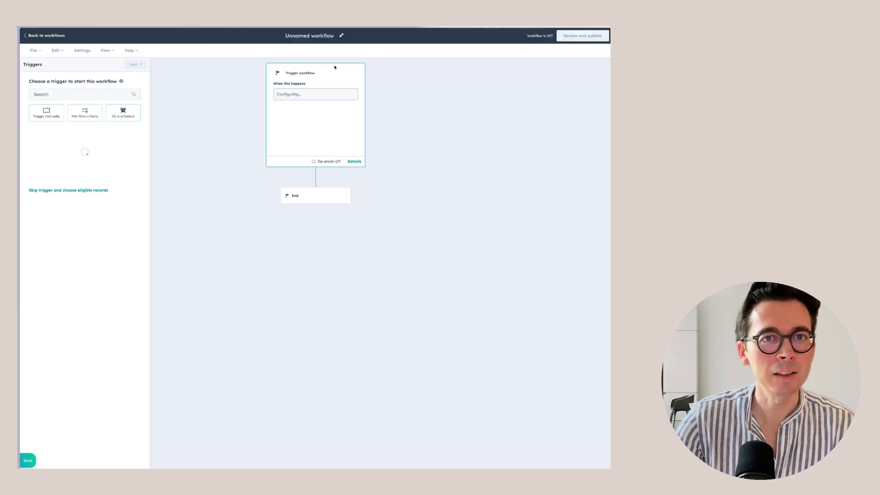
click(317, 36)
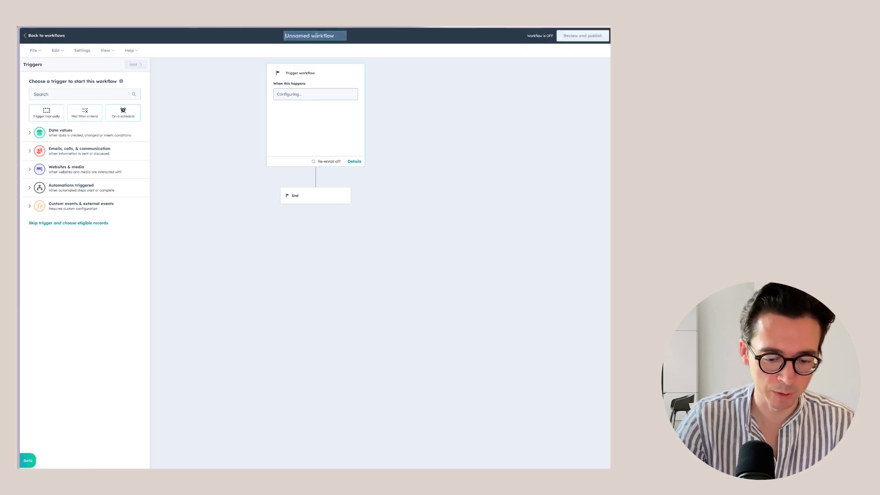
text(Mark Target)
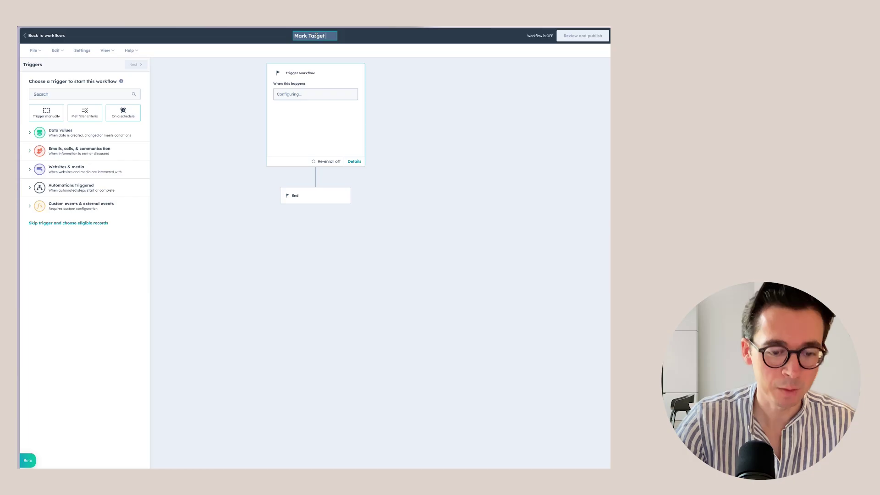
text( Account)
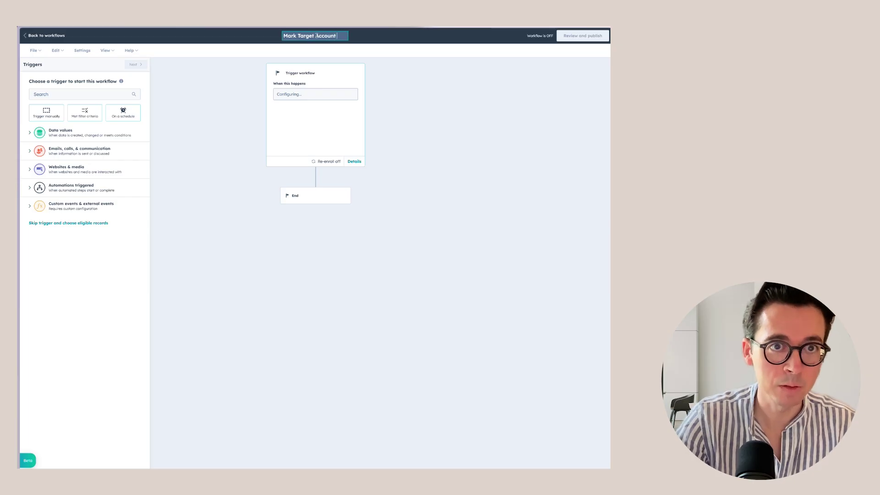
text( after ICP has )
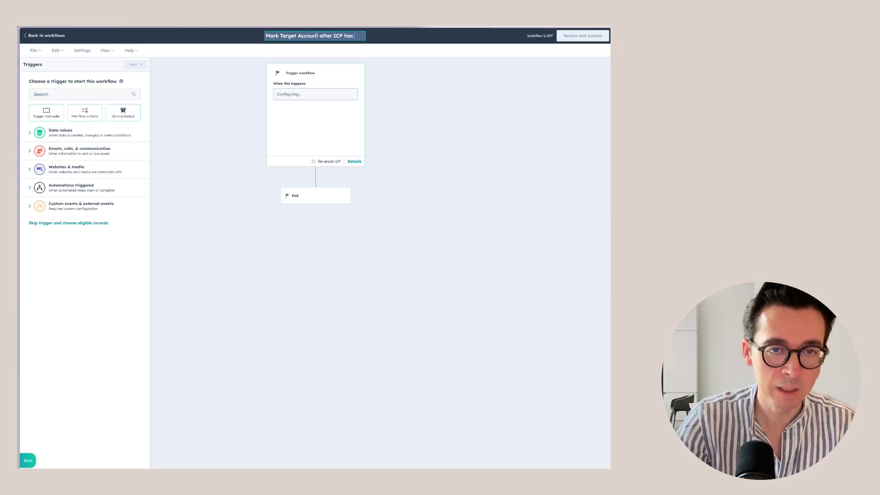
text(been selected)
key(Return)
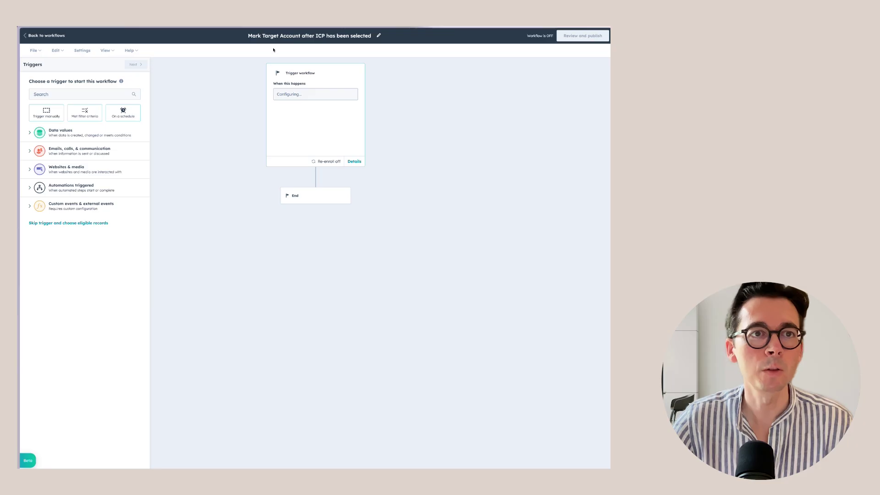
Set the workflow to enroll companies by filter criteria where Ideal Customer Profile Tier is known.
click(87, 117)
click(40, 141)
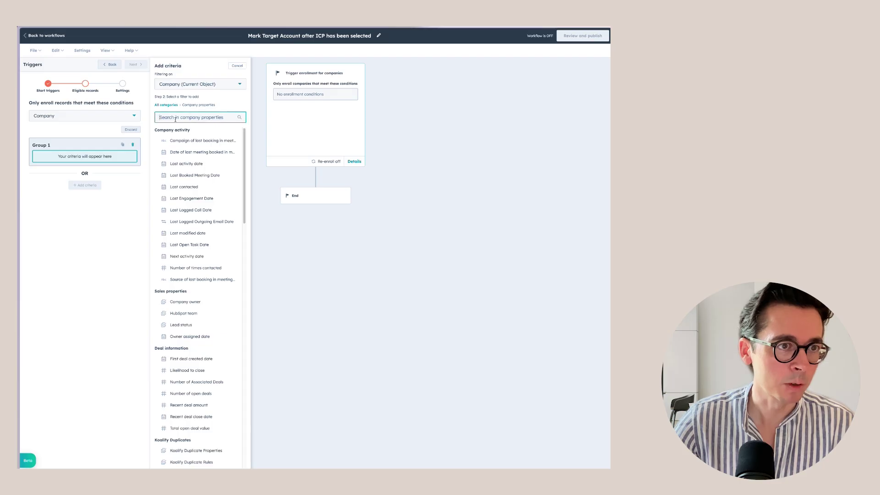
text(profile)
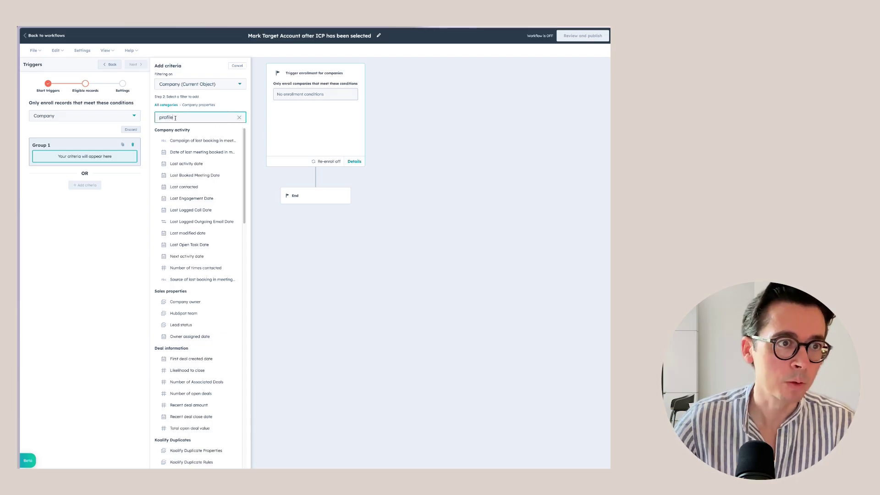
click(191, 142)
click(191, 97)
click(186, 141)
click(235, 66)
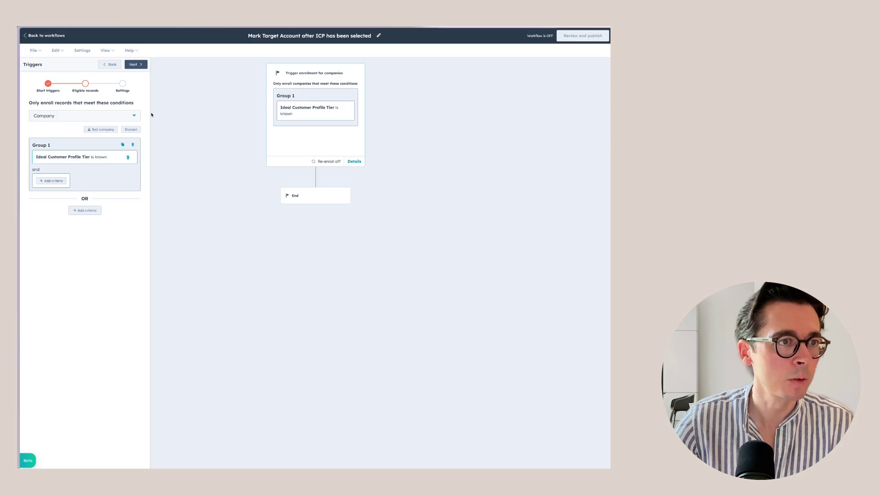
Allow companies to re-enroll after completing the workflow and save the trigger.
click(134, 64)
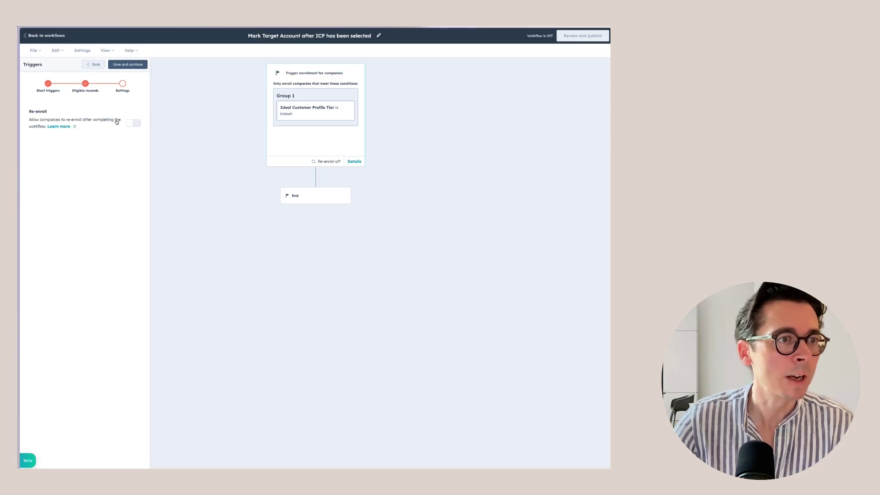
click(134, 124)
click(133, 66)
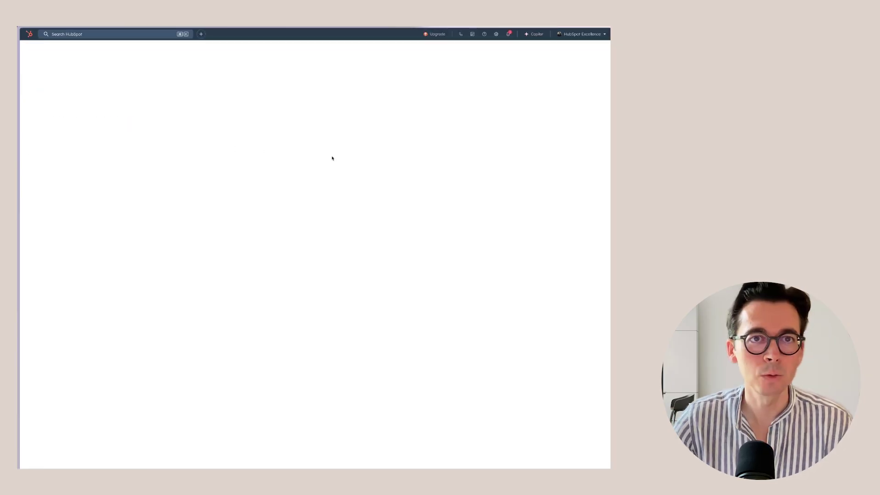
Add an Edit record action that sets the current company's Target Account property to True, and save it.
click(54, 215)
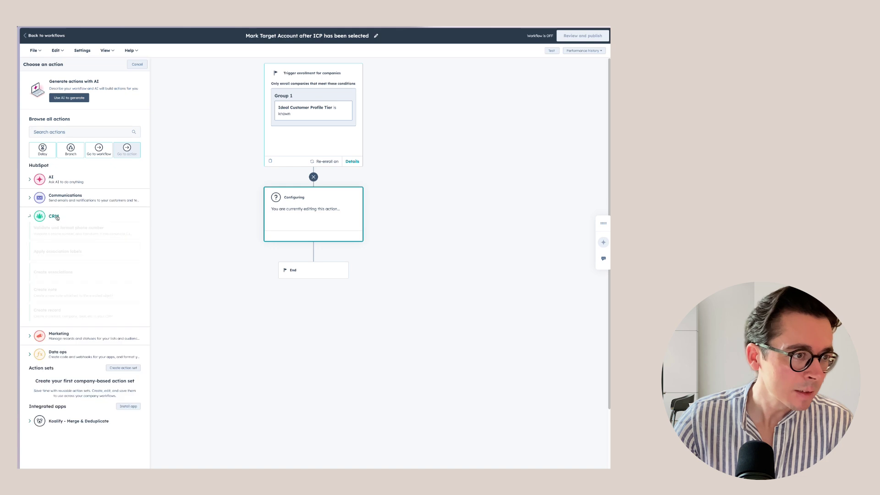
click(60, 365)
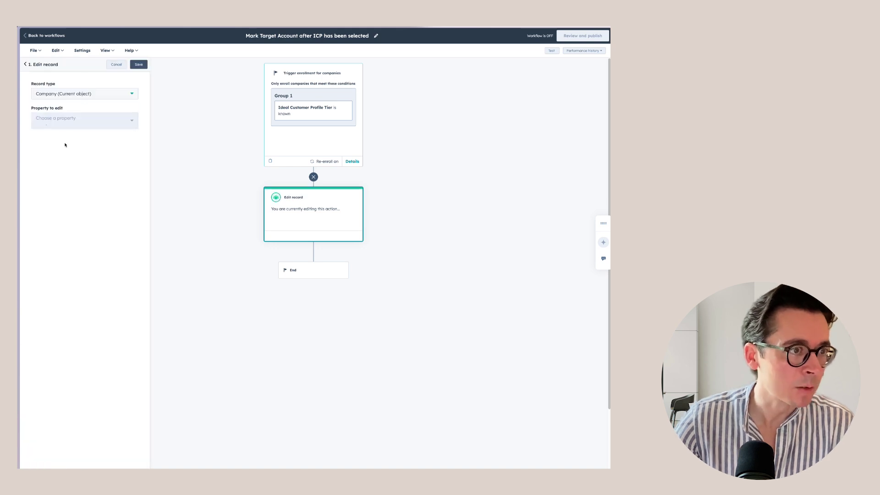
click(71, 120)
text(target)
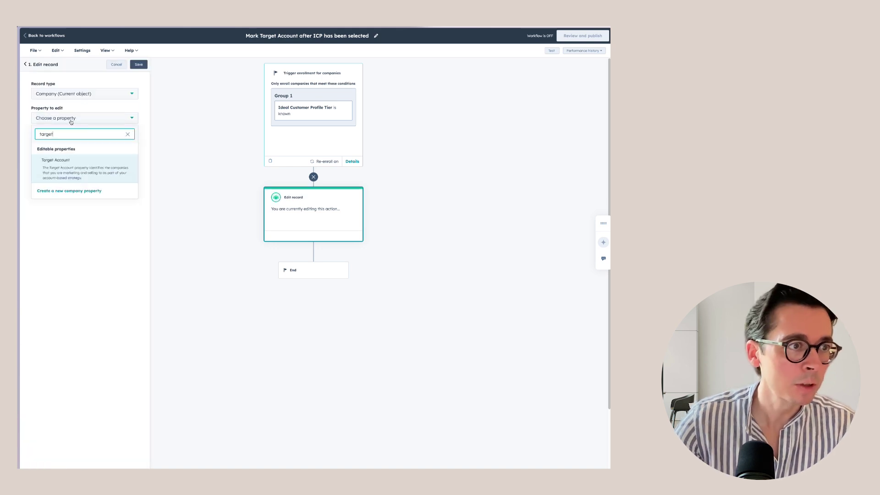
click(69, 160)
click(80, 149)
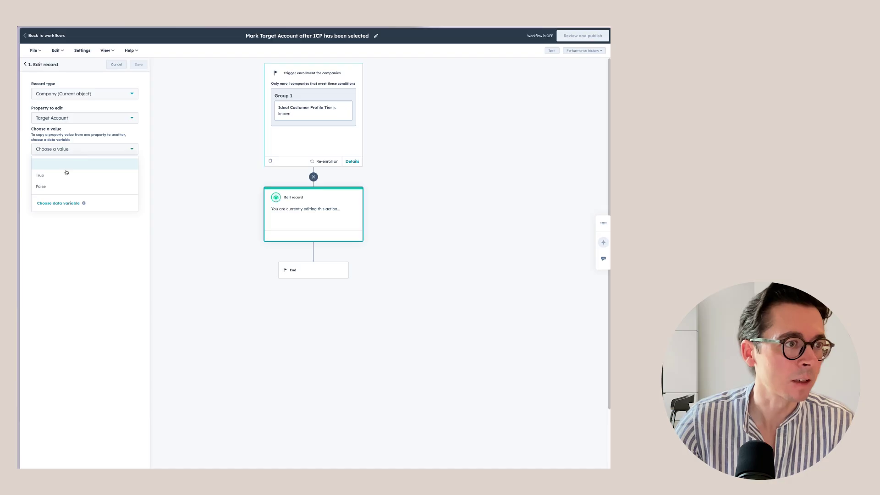
click(74, 172)
click(139, 64)
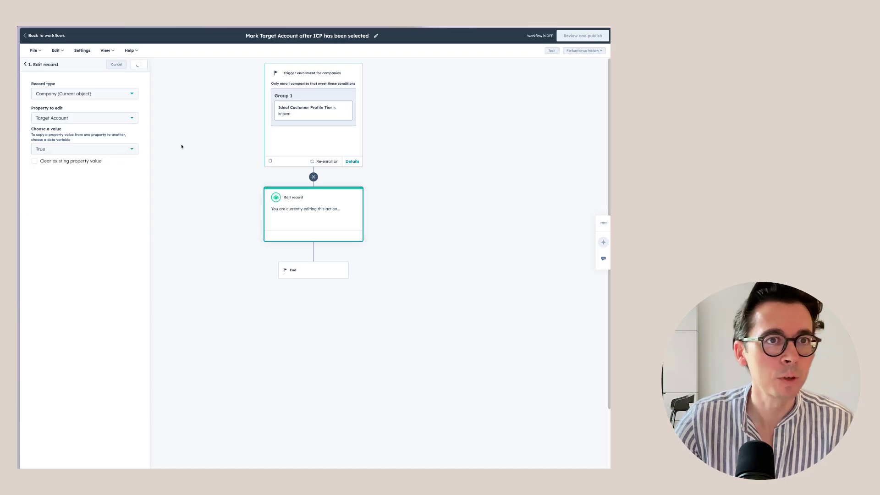
Review the workflow and turn it on, enrolling only companies that meet the criteria after activation.
click(581, 37)
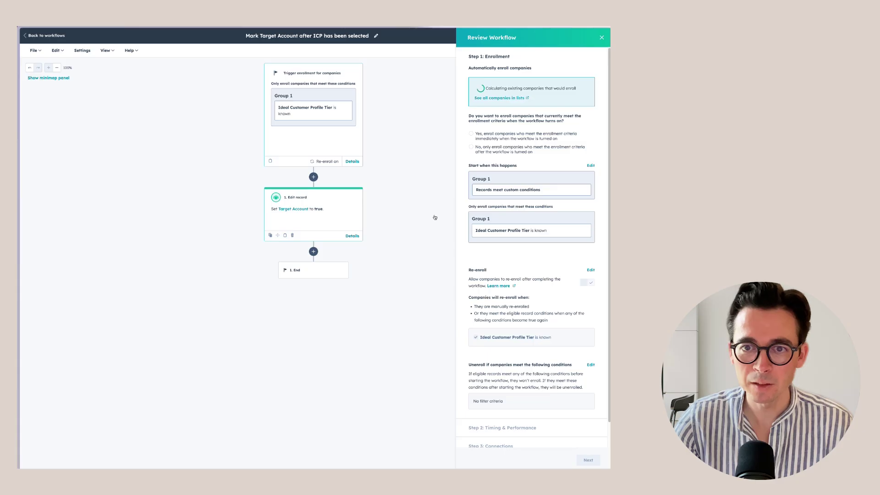
click(477, 149)
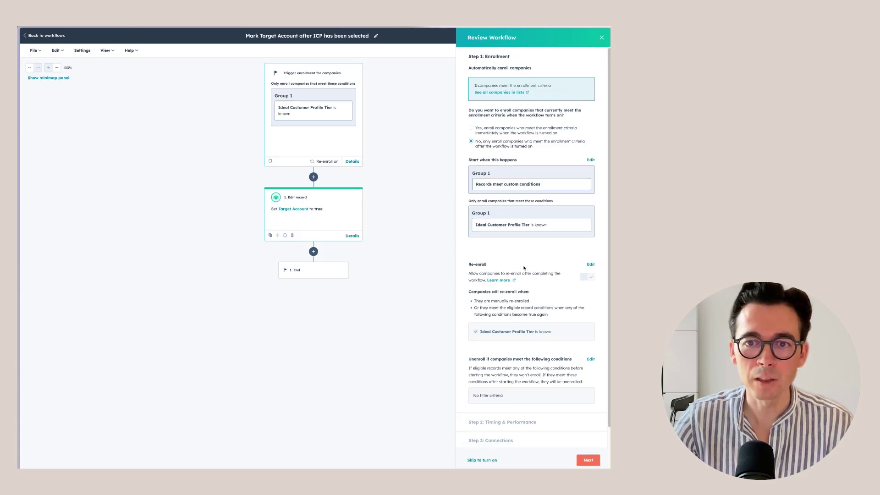
scroll(524, 268, down, 1)
click(588, 460)
click(586, 458)
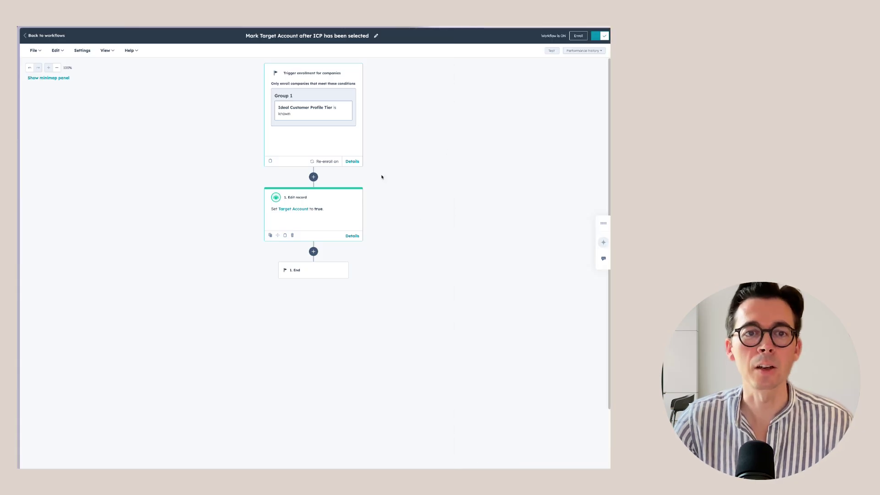
Add an enrollment criterion for Target Account not equal to True, including empty records, and save without enrolling existing companies.
click(330, 142)
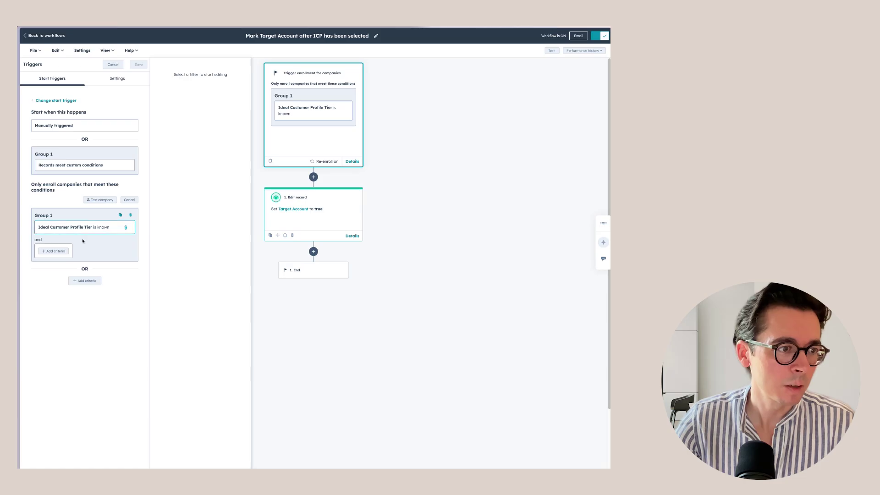
click(55, 251)
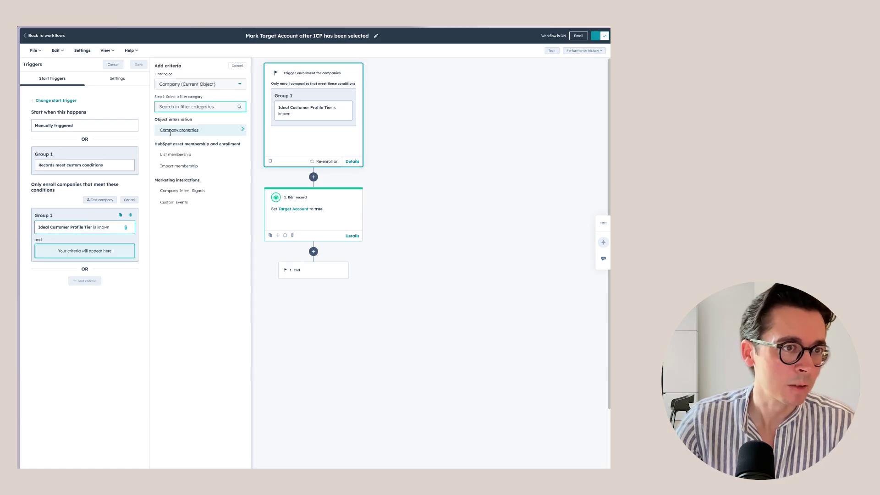
click(177, 131)
text(target)
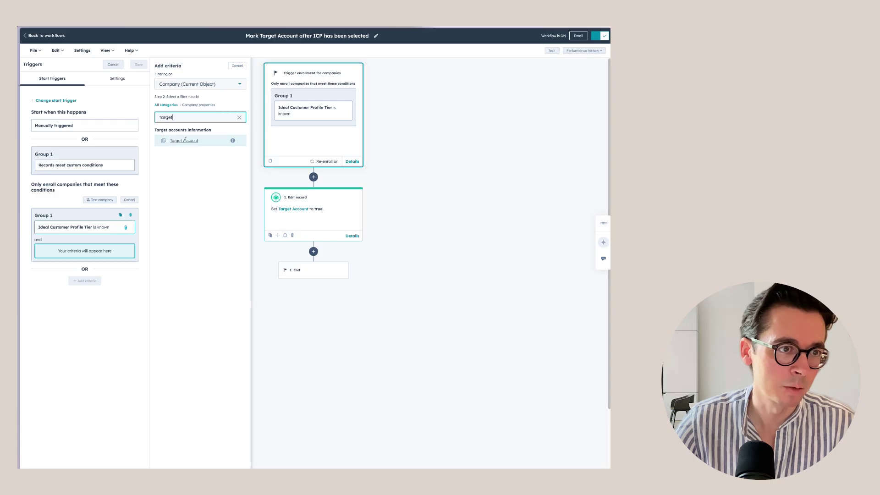
click(188, 140)
click(189, 93)
click(188, 127)
click(166, 102)
click(161, 112)
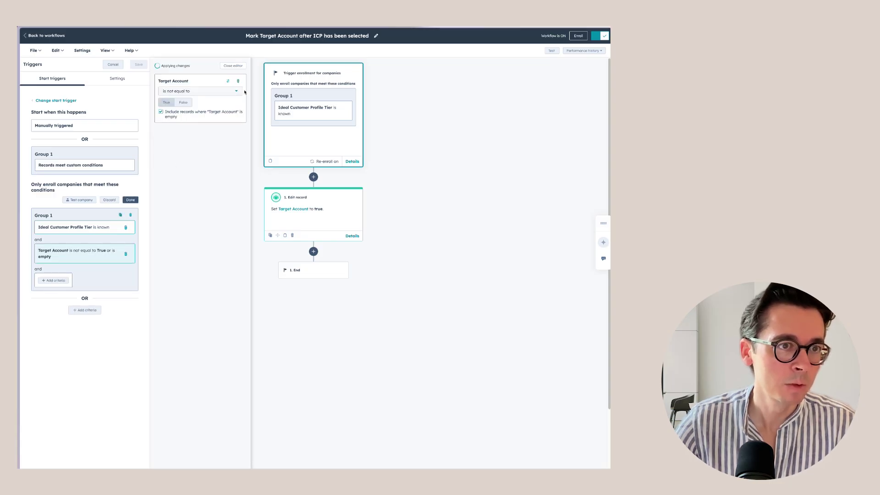
click(138, 65)
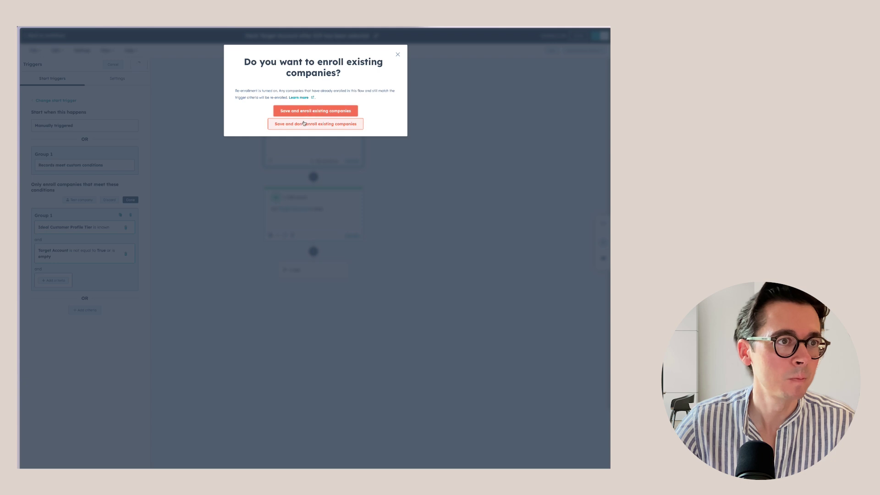
click(304, 123)
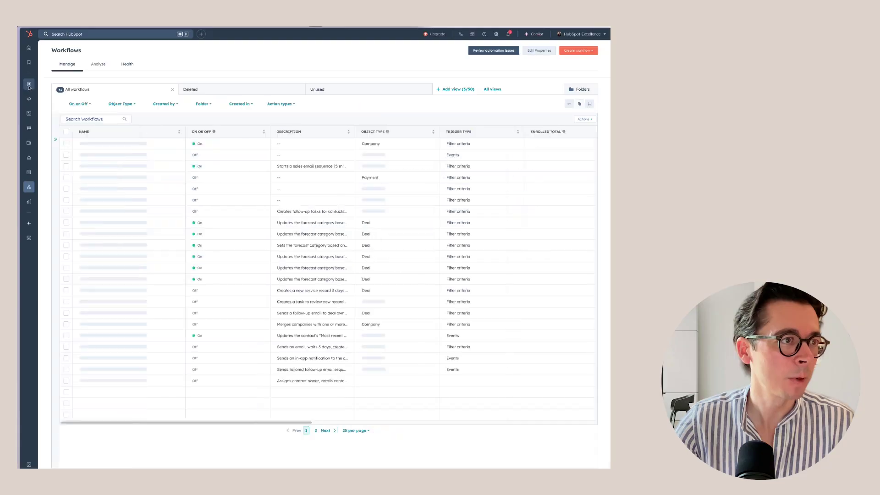
Open the lists overview, search the existing lists for "targe", and clear the search.
mouse_move(42, 92)
click(54, 179)
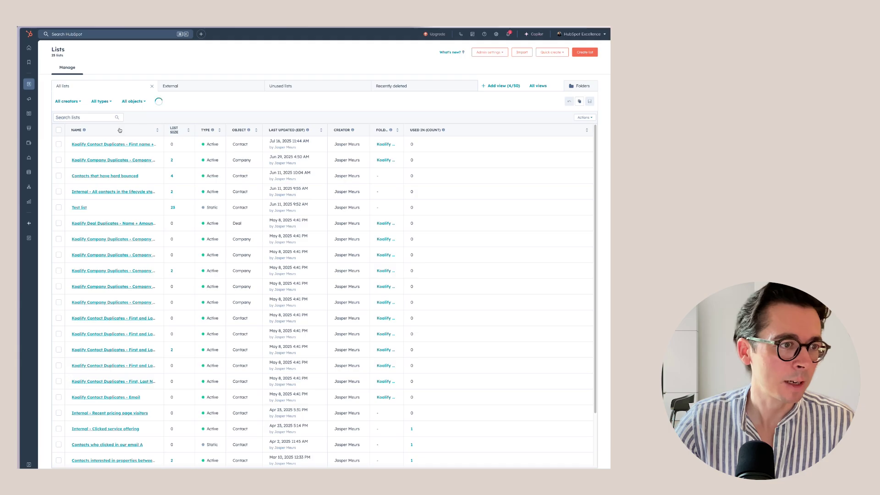
click(95, 113)
text(targe)
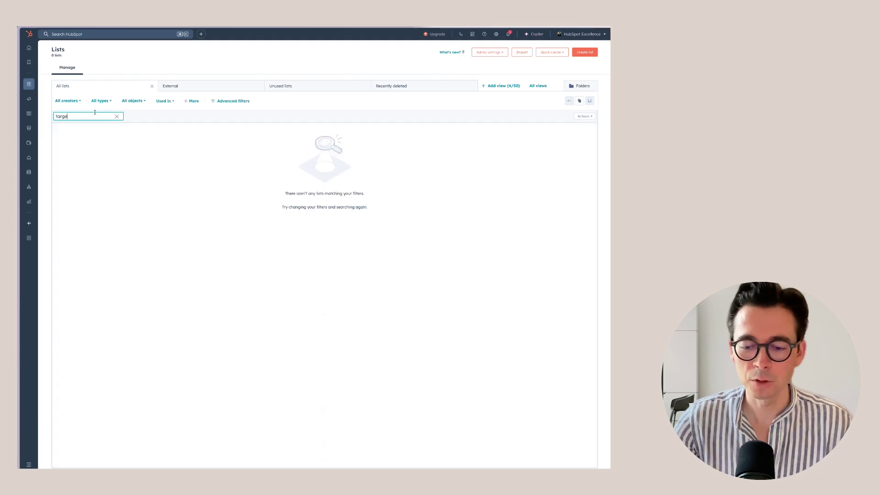
key(BackSpace)
key(BackSpace)
key(BackSpace)
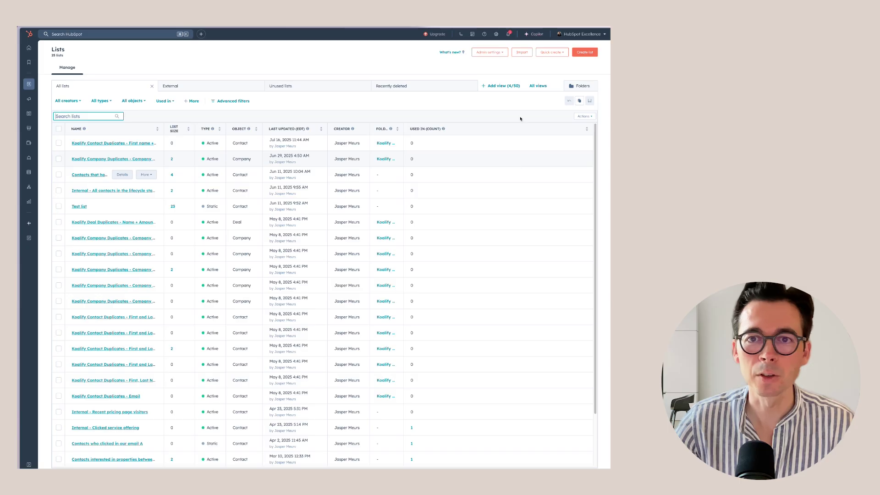
Create a new contact-based list and name it "Contacts at Target Accounts".
click(589, 52)
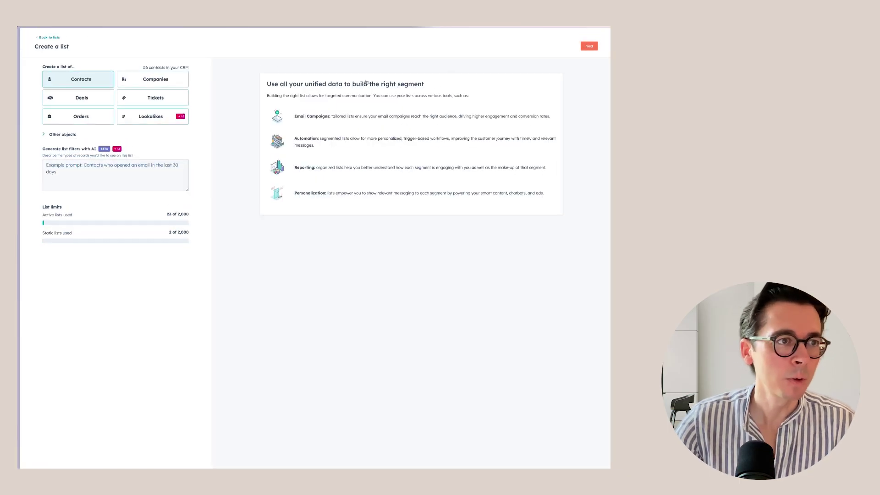
click(589, 46)
click(81, 44)
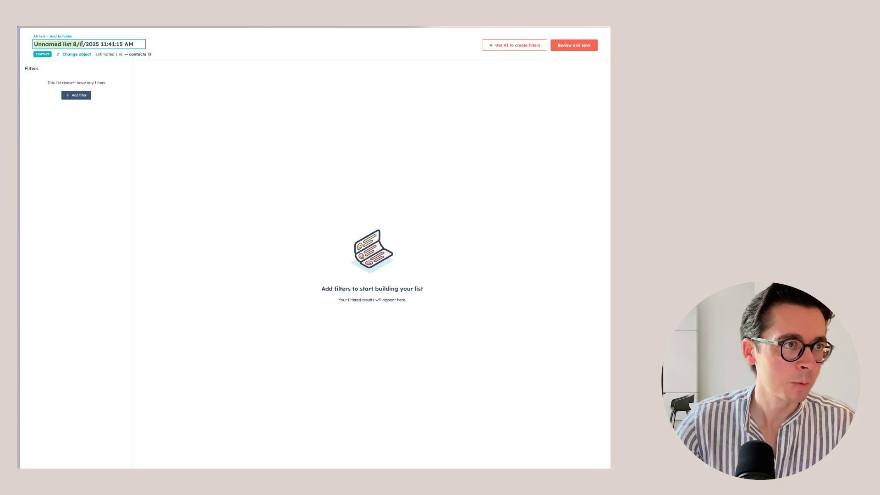
text(Contacts )
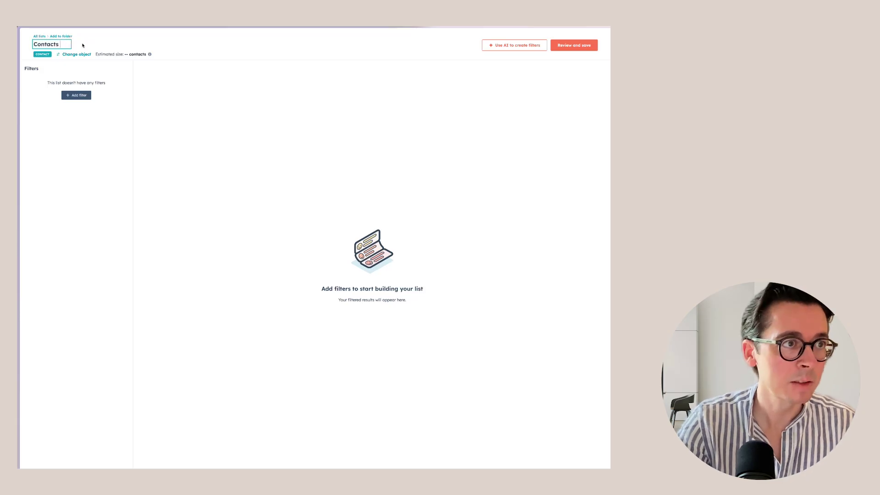
text(at Target Accounts)
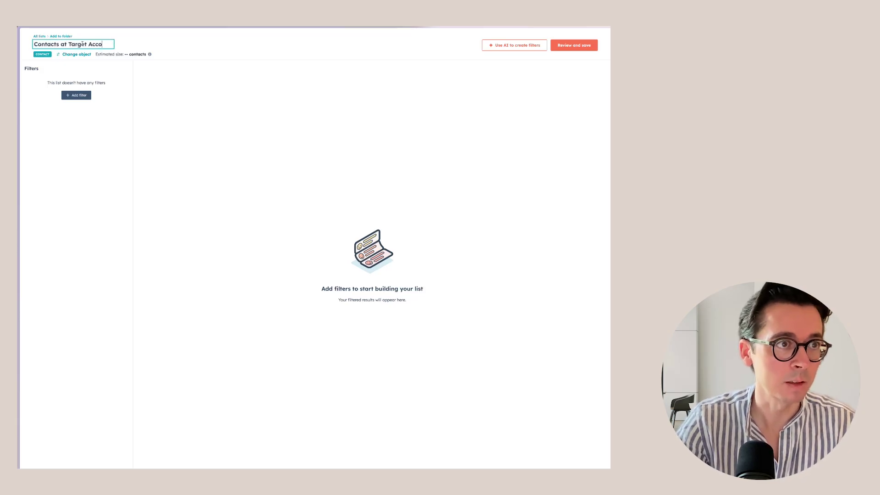
Filter the list to contacts whose associated company has Target Account equal to True, and save it as an active list.
click(76, 95)
click(169, 88)
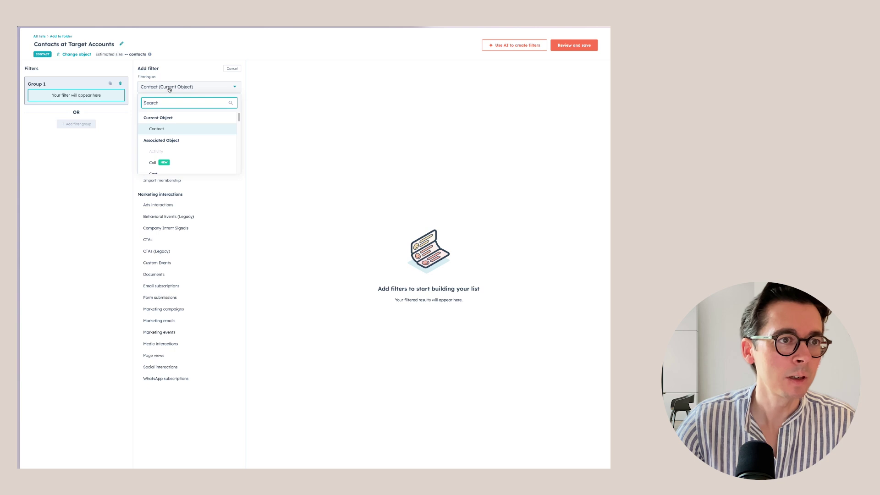
scroll(193, 149, down, 2)
click(183, 137)
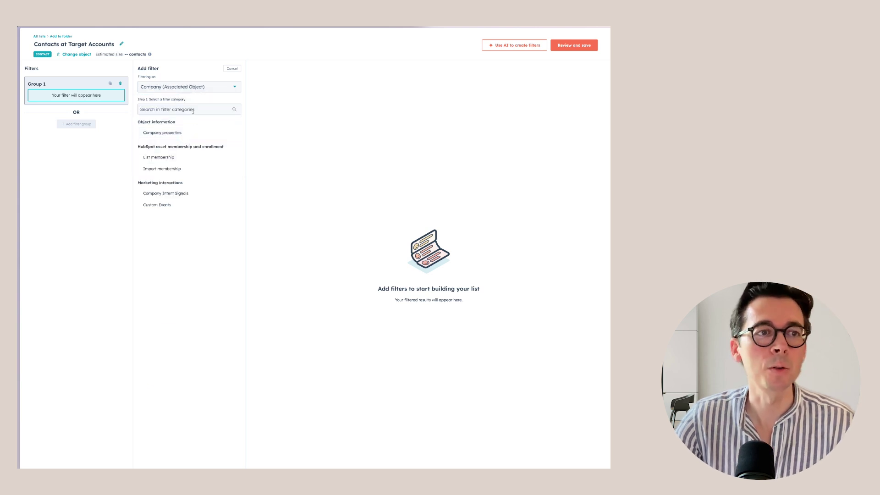
click(179, 132)
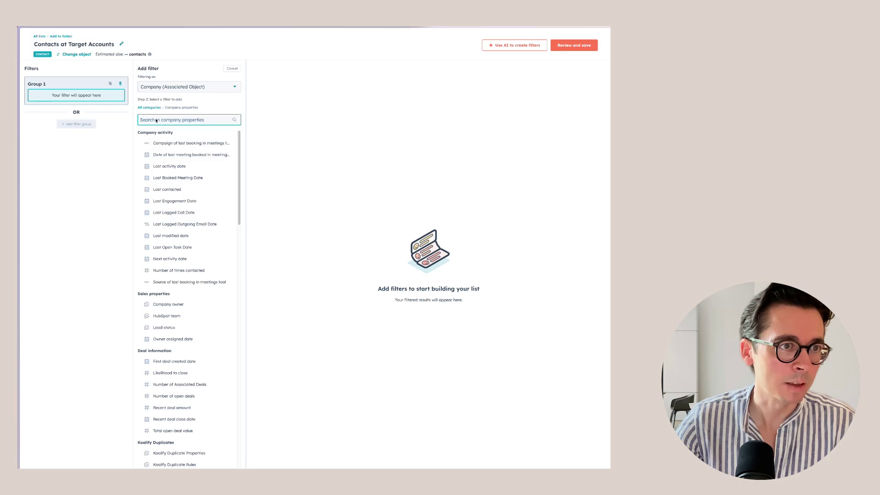
text(t)
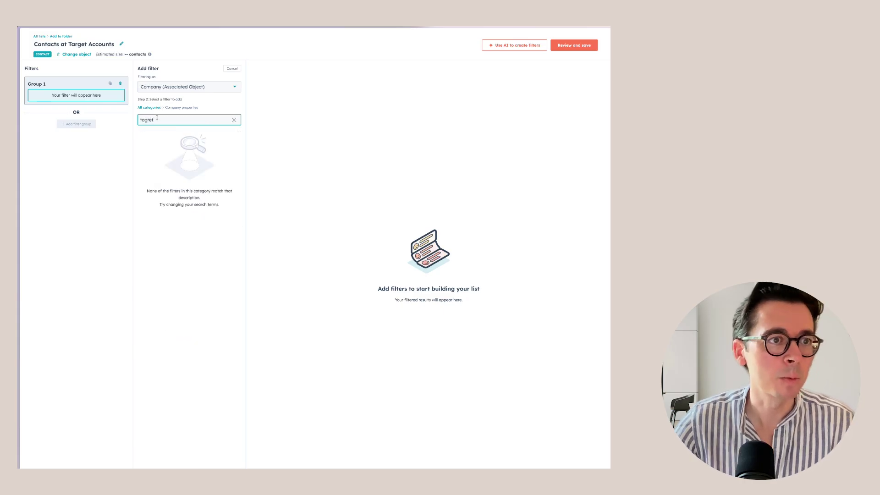
text(arger)
key(BackSpace)
text(t)
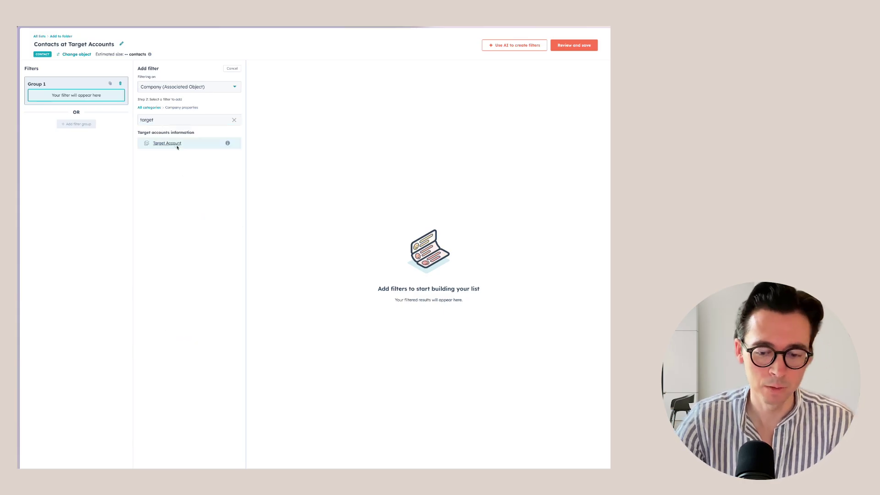
click(177, 143)
click(232, 70)
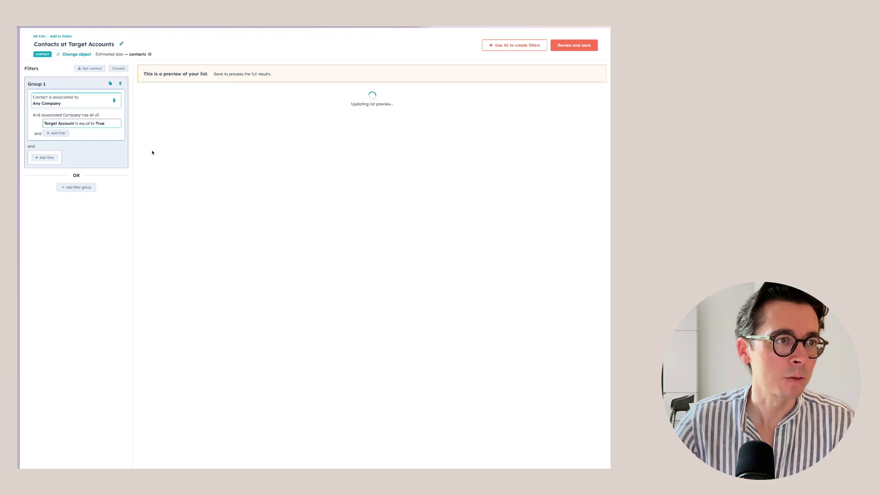
click(591, 47)
click(466, 458)
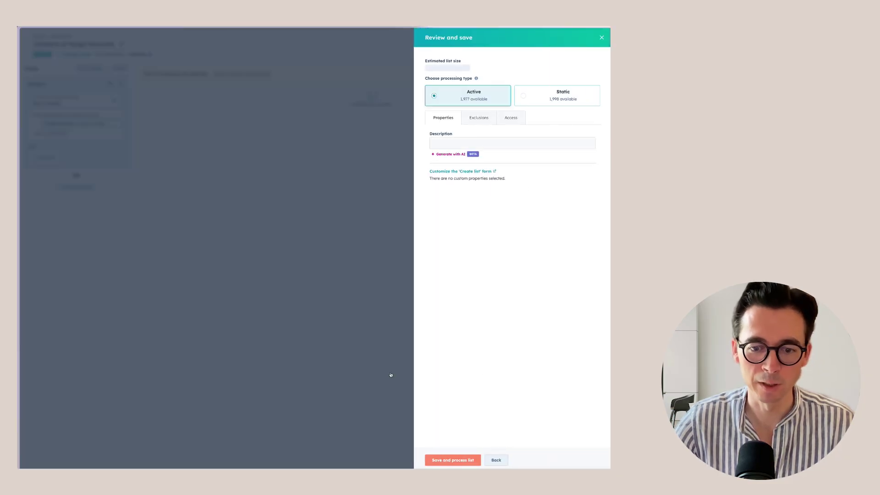
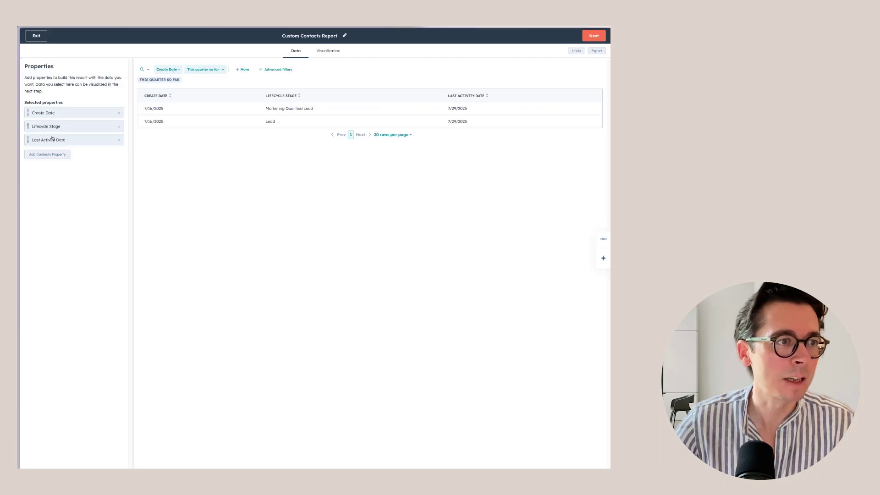
Add the Last Contacted contact property to the custom contacts report.
click(47, 151)
click(52, 81)
text(contact)
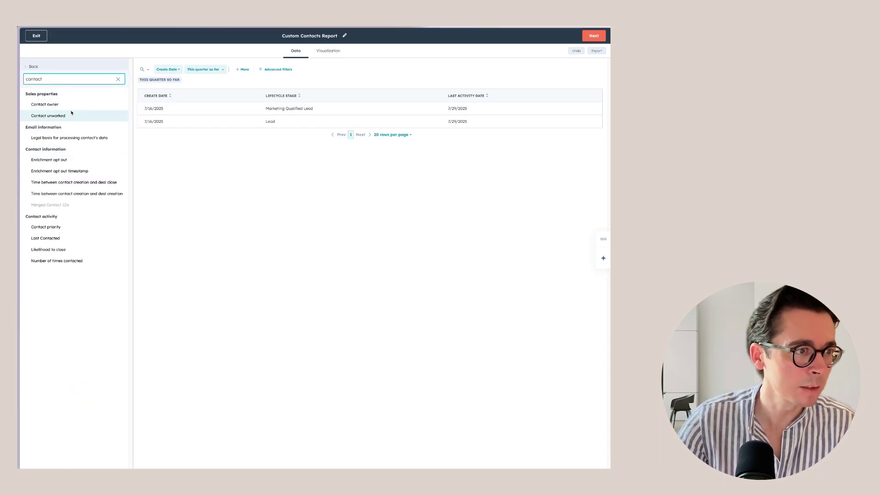
click(46, 239)
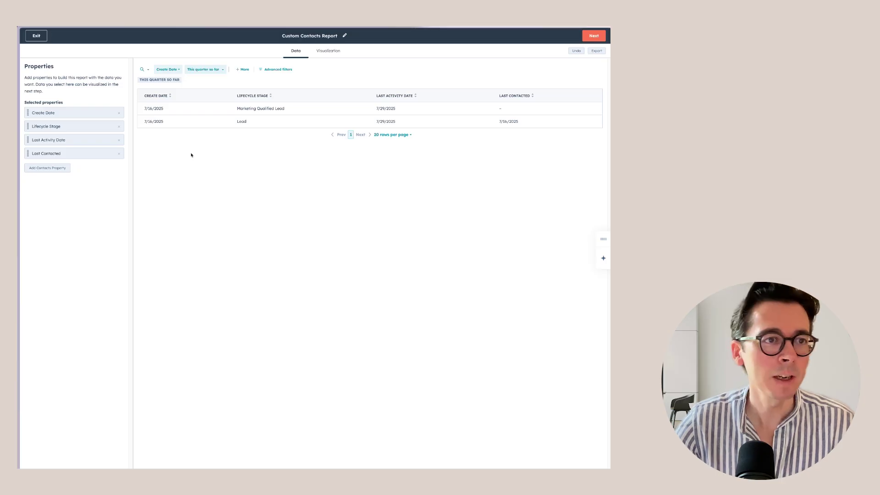
Set the report's date filter to Last Contacted across all data, and display Last Contacted in the column chart.
click(204, 69)
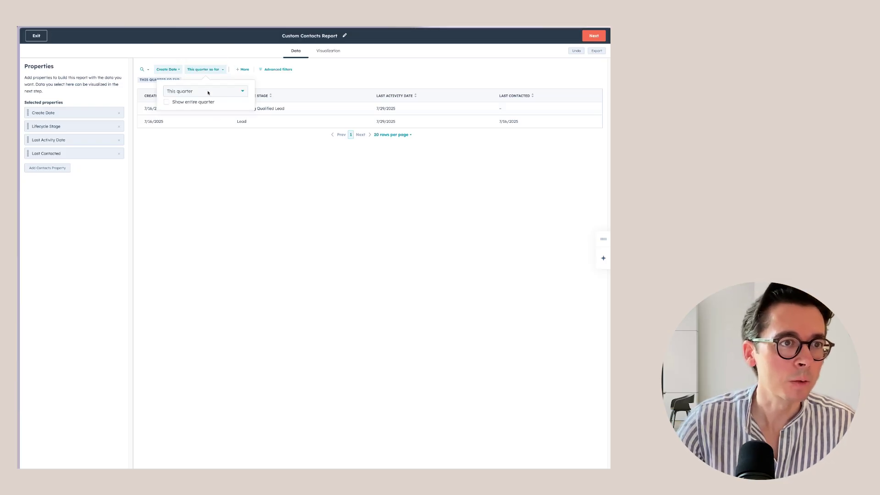
click(206, 92)
click(176, 106)
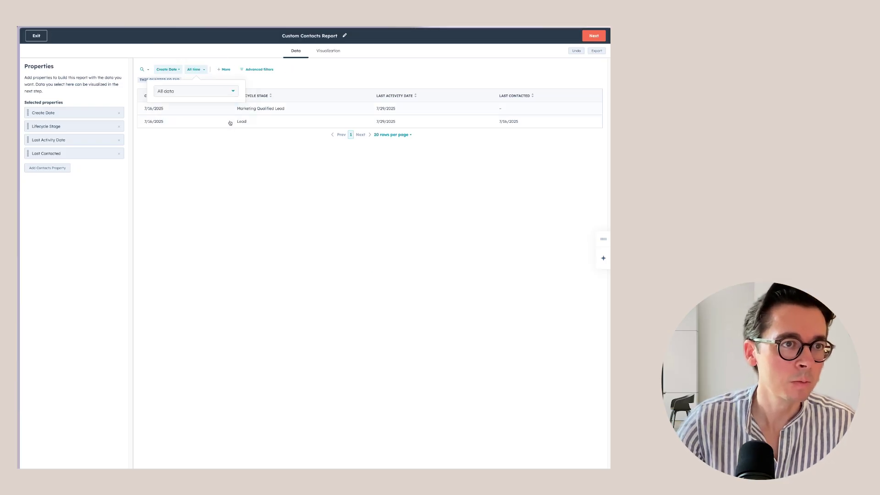
click(168, 70)
text(last c)
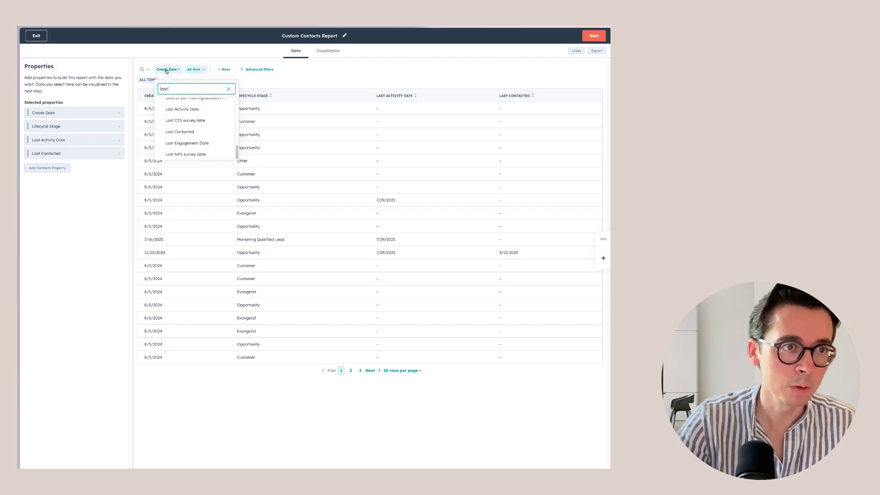
click(191, 149)
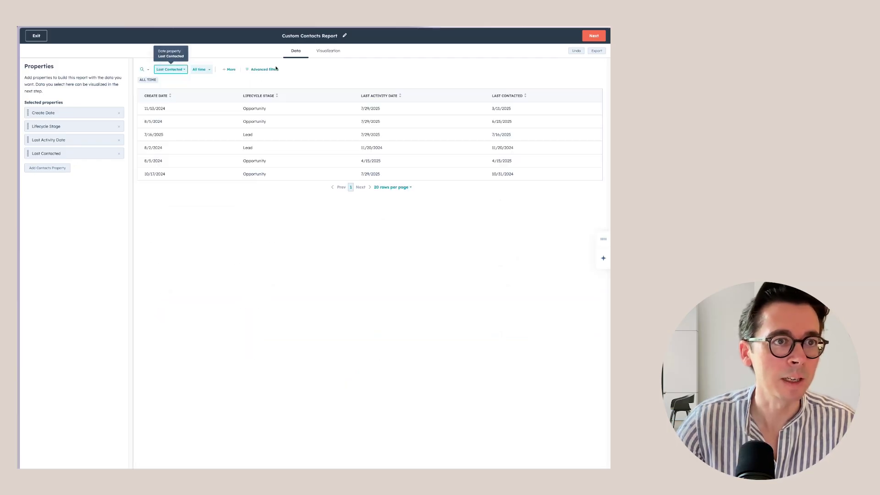
click(328, 51)
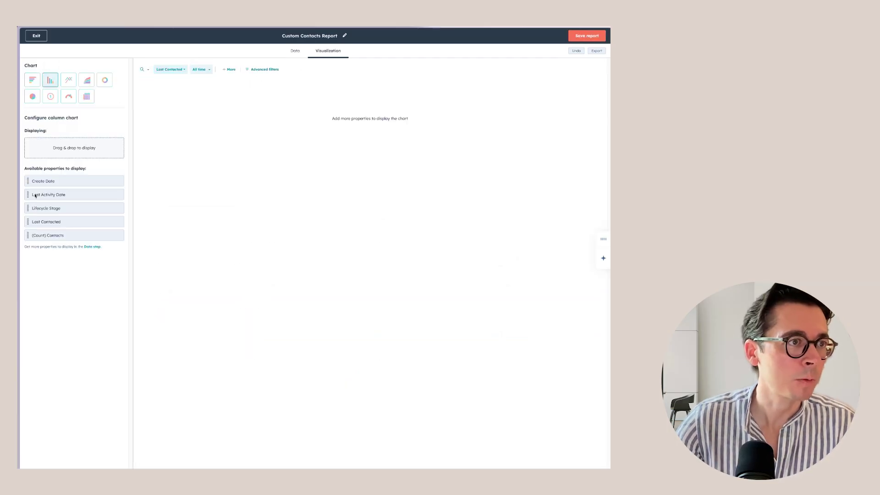
drag(28, 222, 52, 163)
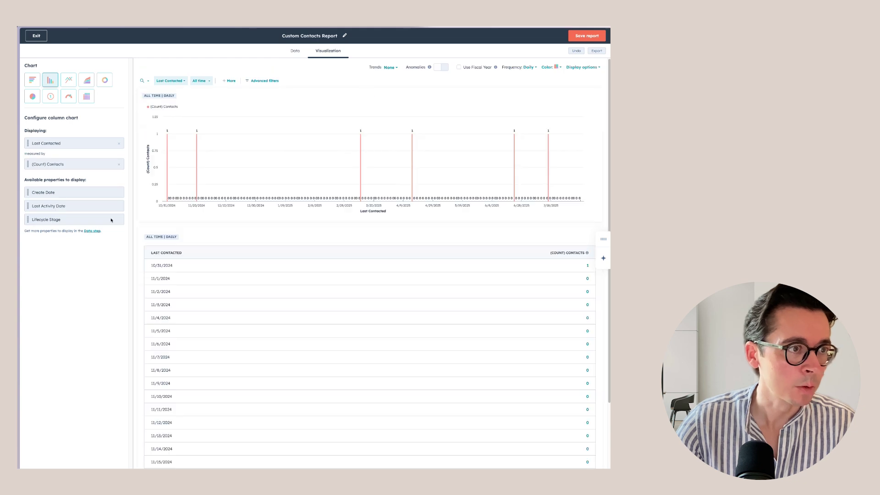
Add a report filter for list membership in any of Contacts at Target Accounts, and set the chart frequency to Monthly.
click(266, 81)
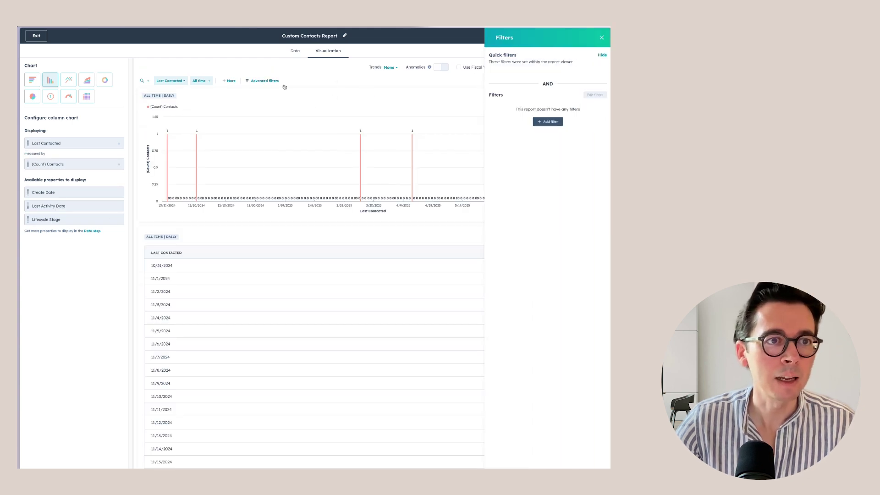
click(546, 122)
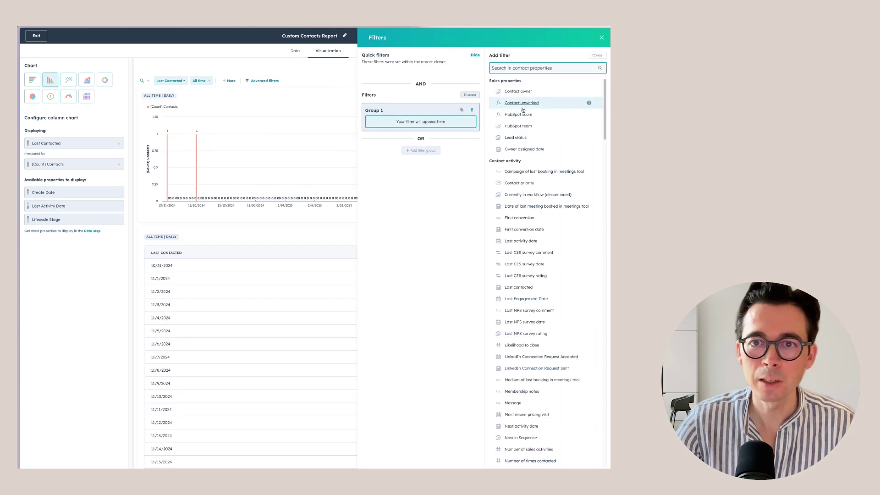
text(list)
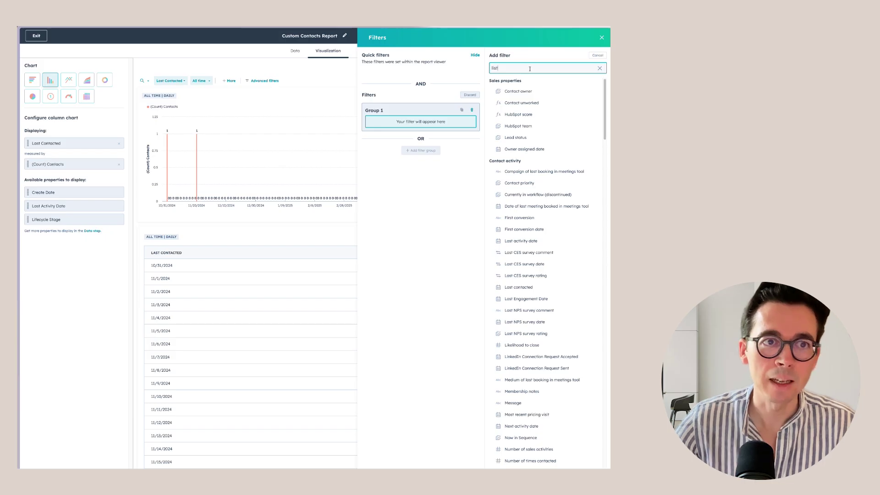
click(534, 91)
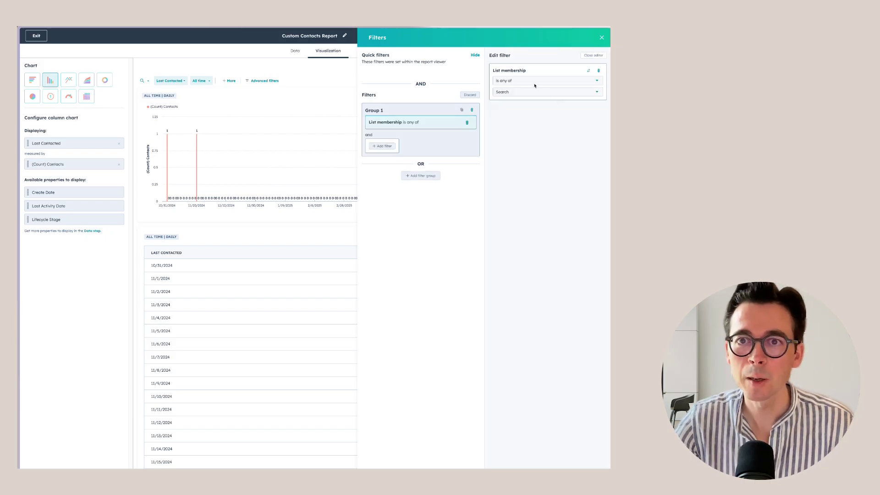
click(523, 92)
text(target)
click(532, 120)
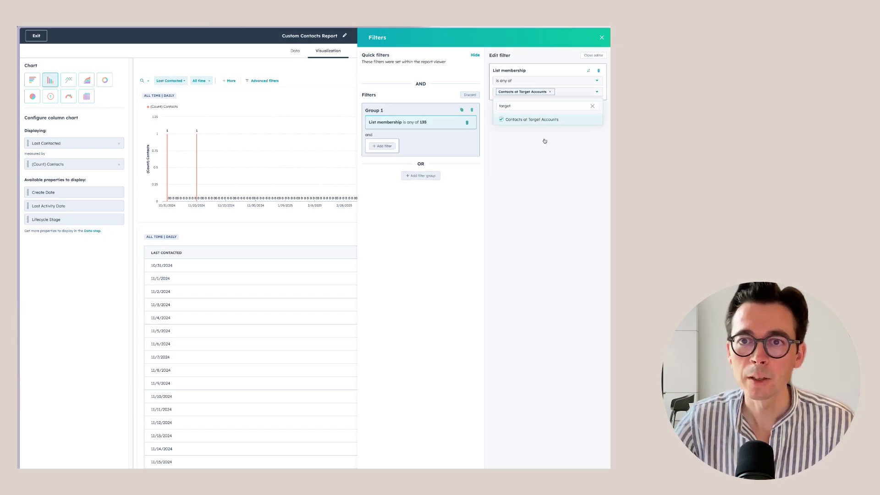
click(556, 155)
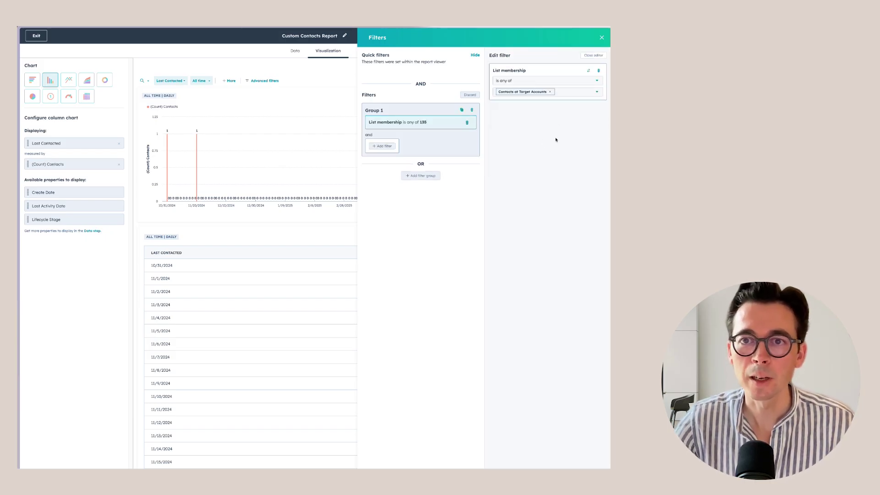
click(595, 56)
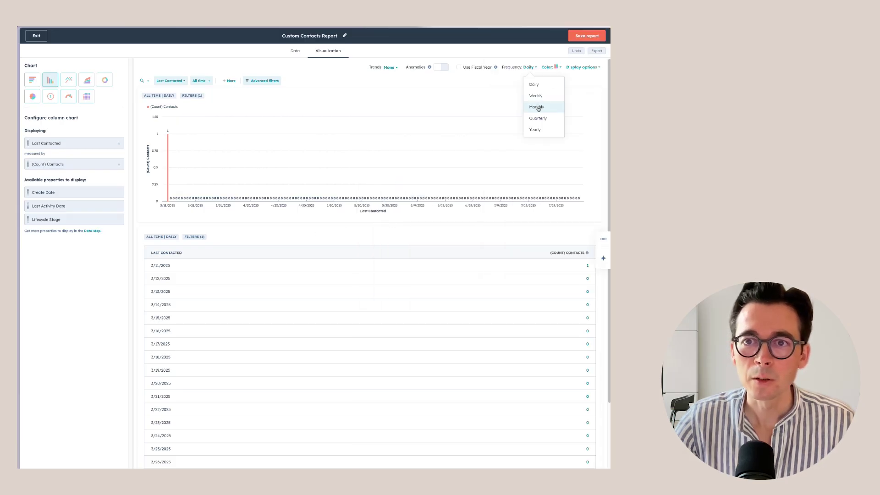
click(537, 107)
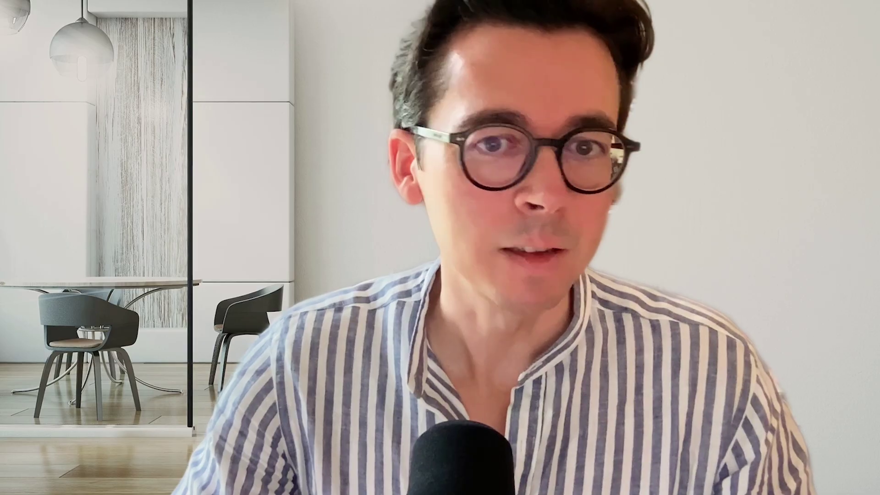